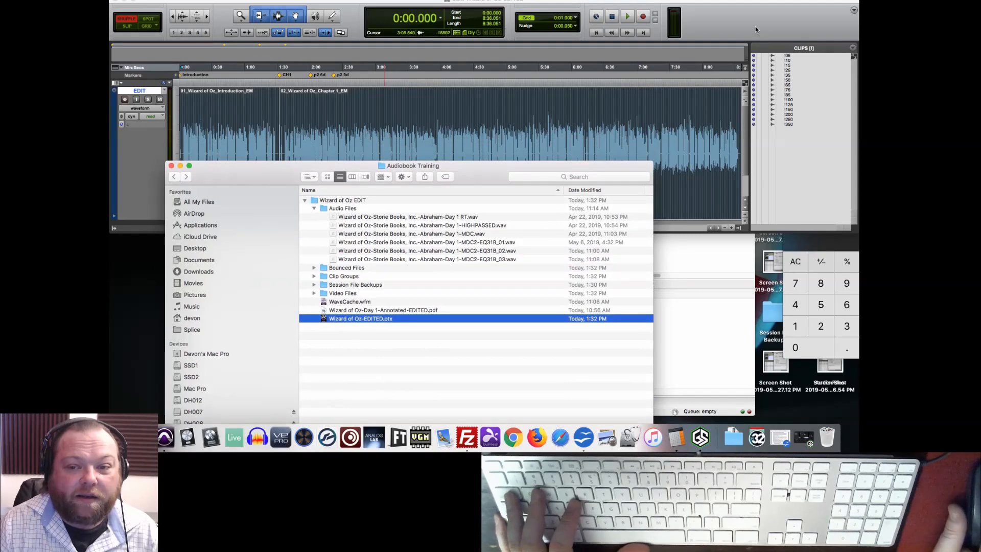
# Step: Switch to FileZilla and connect to the saved Deyan Audio editors' site
pyautogui.click(756, 26)
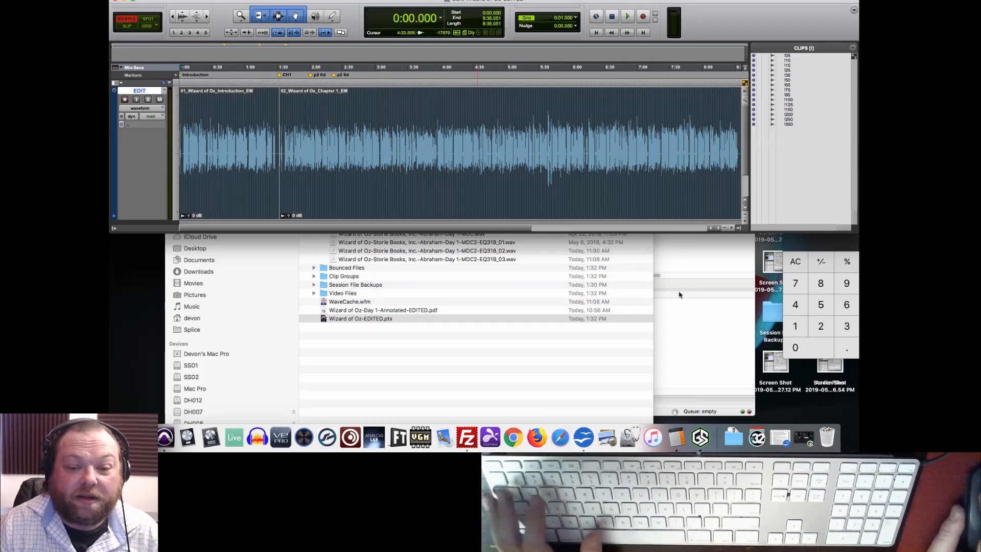
pyautogui.click(696, 317)
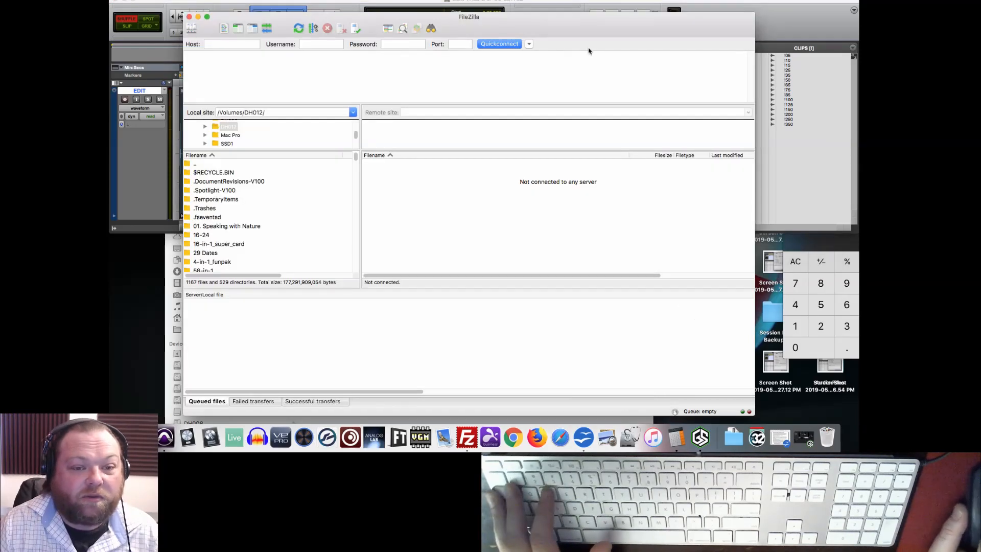
pyautogui.moveTo(558, 28); pyautogui.dragTo(595, 24)
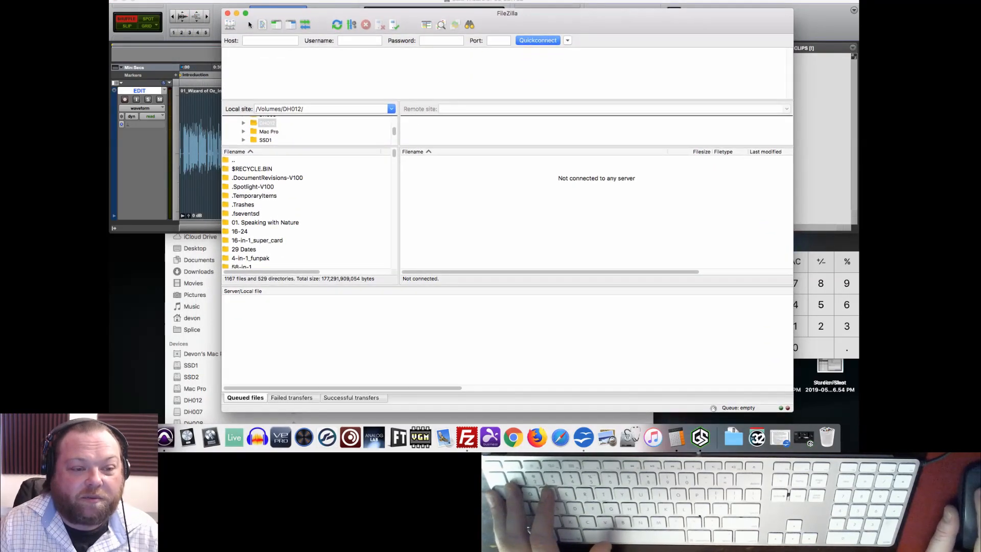
pyautogui.press('super+s')
pyautogui.click(560, 317)
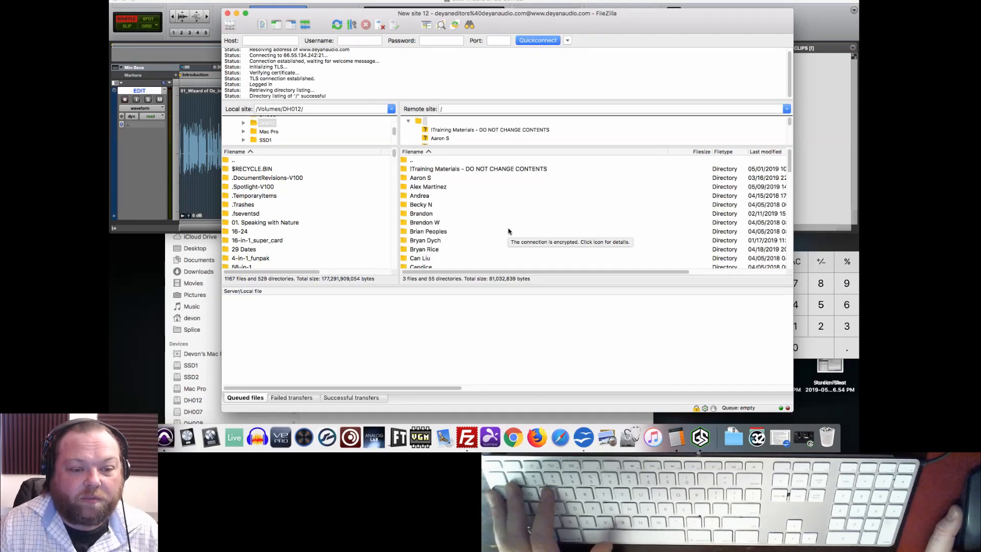
# Step: Open the Wizard of Oz folder inside zProjectFolders on the remote site to examine its files, and minimize FileZilla
pyautogui.doubleClick(421, 233)
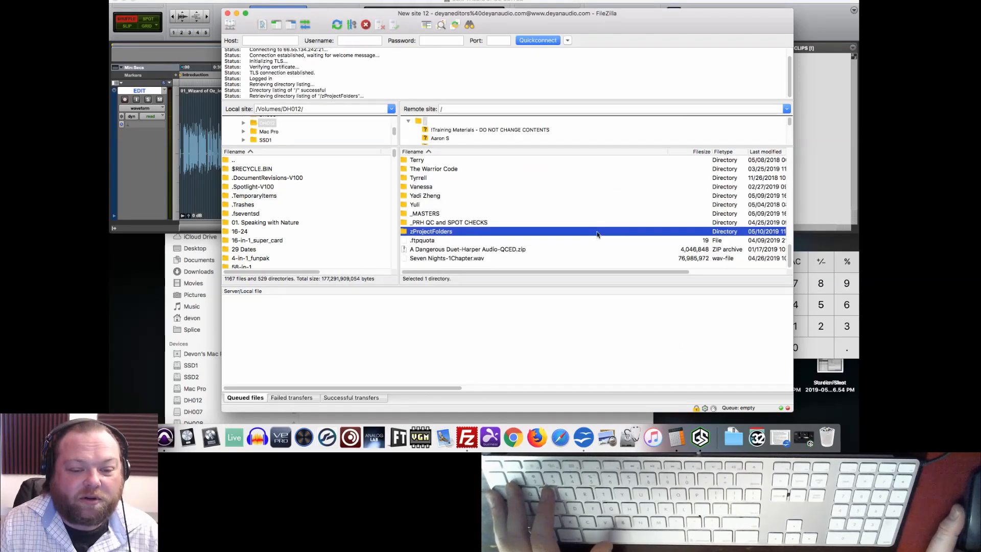
pyautogui.scroll(-20, 539, 241)
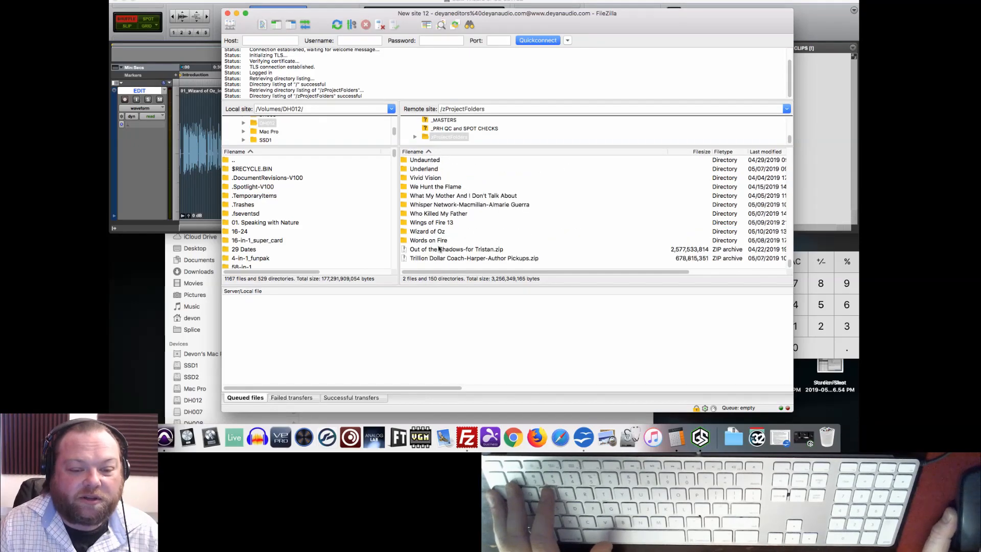
pyautogui.doubleClick(435, 232)
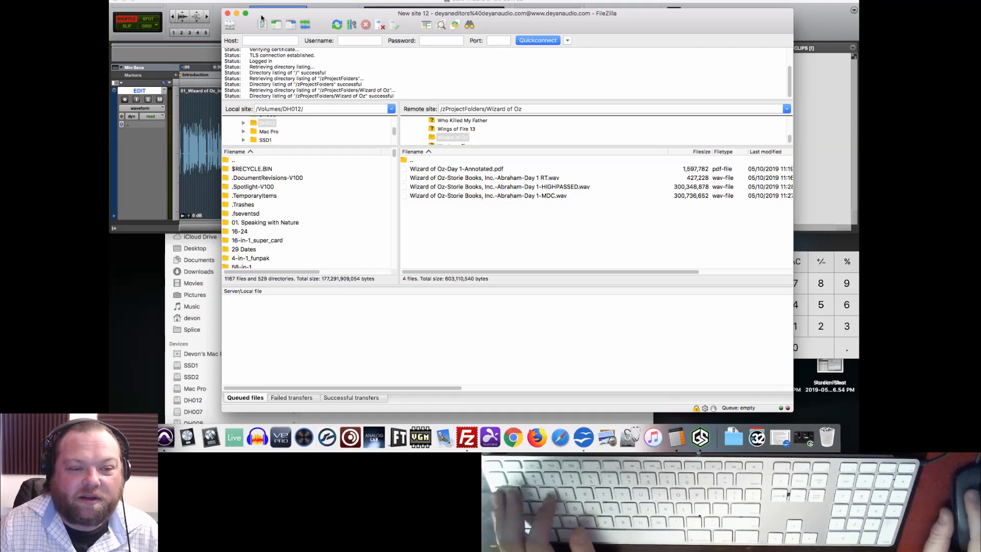
pyautogui.press('super+m')
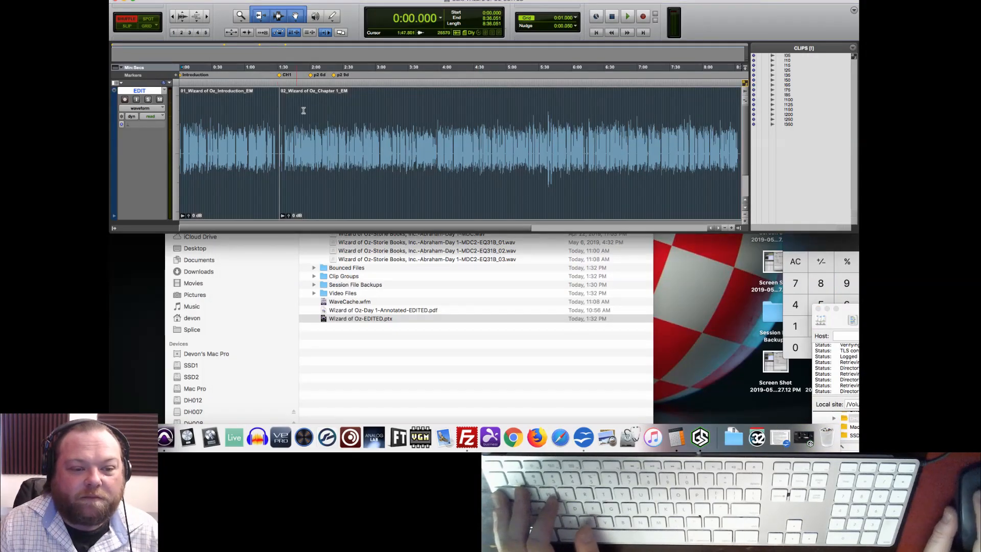
# Step: In Pro Tools, select the room tone between the introduction clip's start and its first word to check its length
pyautogui.click(307, 109)
pyautogui.hotkey('alt', 'Tab')
pyautogui.press('1')
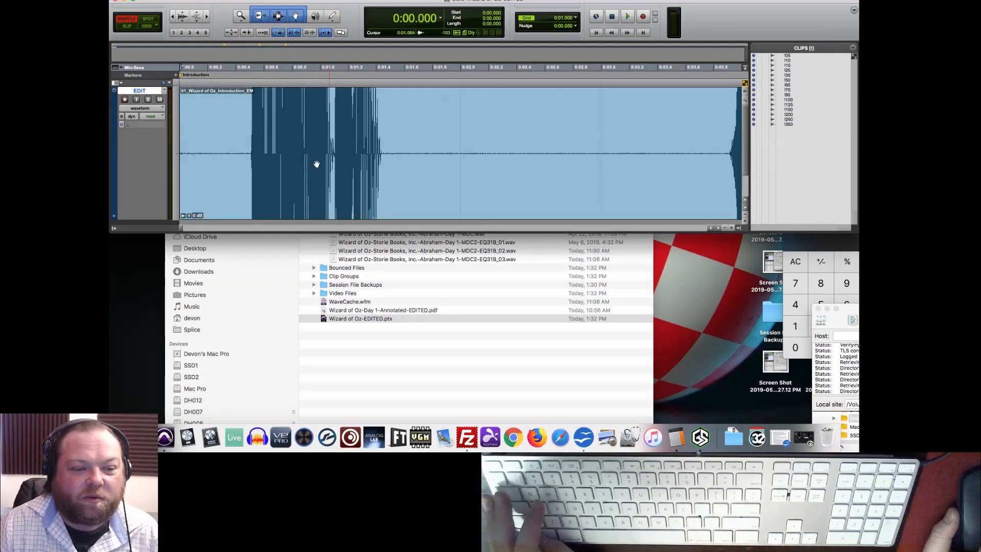
pyautogui.keyDown('shift'); pyautogui.click(249, 128); pyautogui.keyUp('shift')
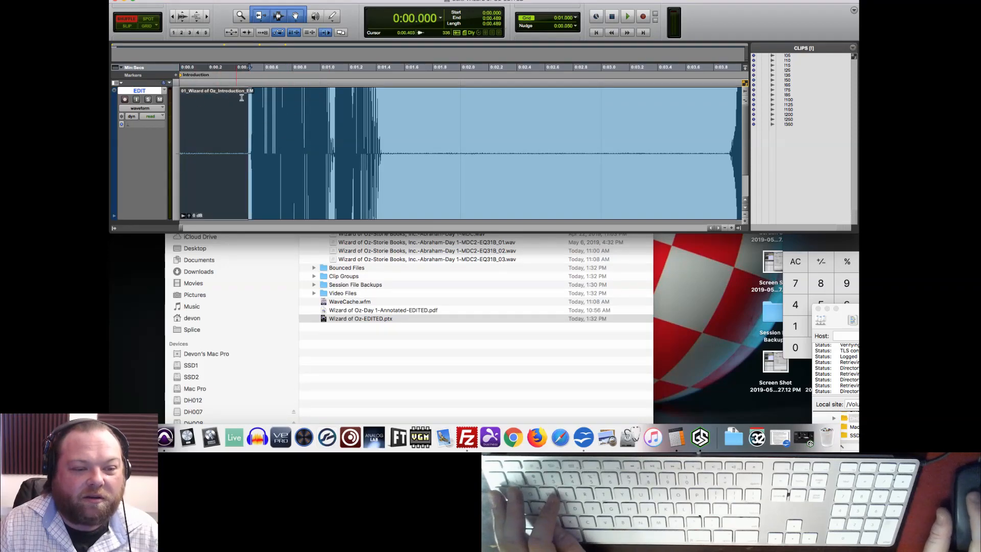
pyautogui.keyDown('shift'); pyautogui.click(250, 130); pyautogui.keyUp('shift')
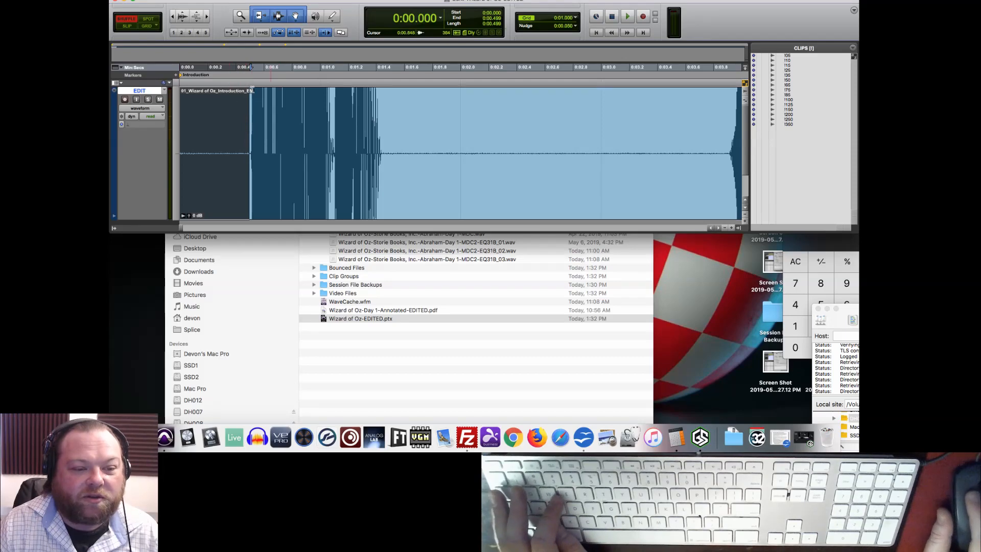
# Step: Return to the Introduction marker and select the opening room tone again at a wider view
pyautogui.click(181, 76)
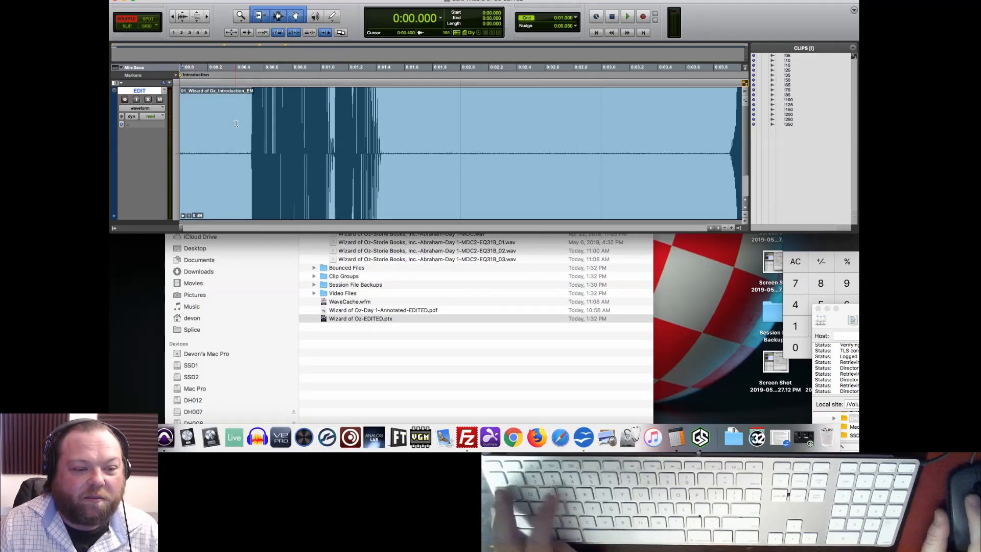
pyautogui.press('t')
pyautogui.press('t')
pyautogui.press('t')
pyautogui.press('t')
pyautogui.press('r')
pyautogui.press('r')
pyautogui.press('r')
pyautogui.press('r')
pyautogui.press('r')
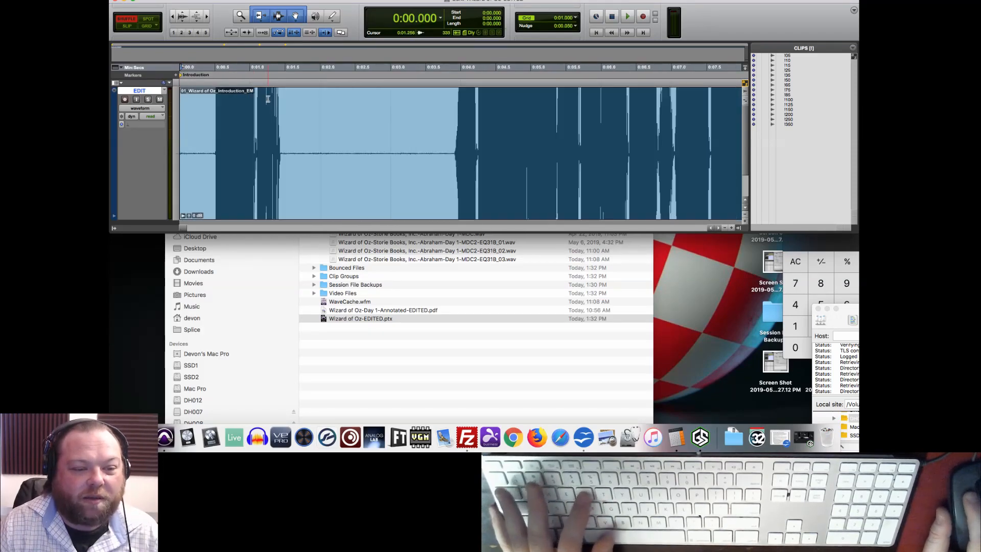
pyautogui.keyDown('shift'); pyautogui.click(215, 131); pyautogui.keyUp('shift')
# Step: Go to the start of the Chapter 1 clip and select the room tone before its first word to check its length
pyautogui.press('Tab')
pyautogui.press('t')
pyautogui.press('t')
pyautogui.press('t')
pyautogui.press('t')
pyautogui.press('t')
pyautogui.press('t')
pyautogui.press('t')
pyautogui.press('t')
pyautogui.press('t')
pyautogui.press('t')
pyautogui.press('t')
pyautogui.press('t')
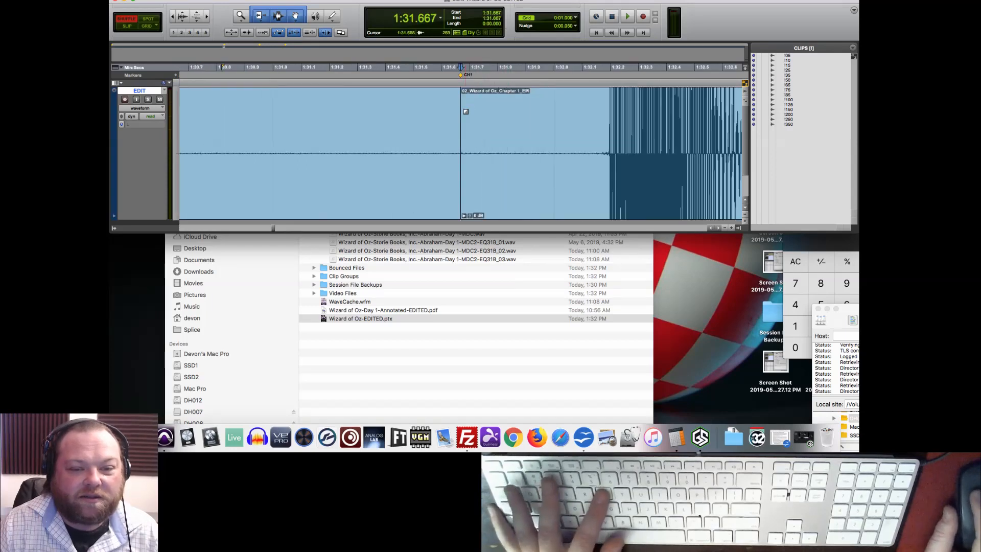
pyautogui.press('r')
pyautogui.press('r')
pyautogui.press('r')
pyautogui.press('r')
pyautogui.press('r')
pyautogui.press('r')
pyautogui.press('r')
pyautogui.press('r')
pyautogui.press('r')
pyautogui.press('r')
pyautogui.press('r')
pyautogui.press('r')
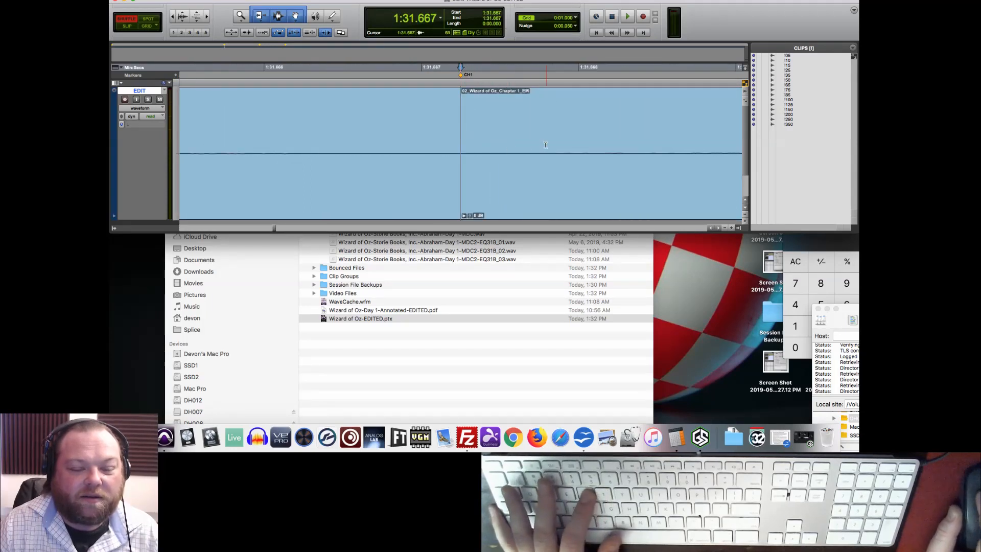
pyautogui.keyDown('shift'); pyautogui.click(499, 139); pyautogui.keyUp('shift')
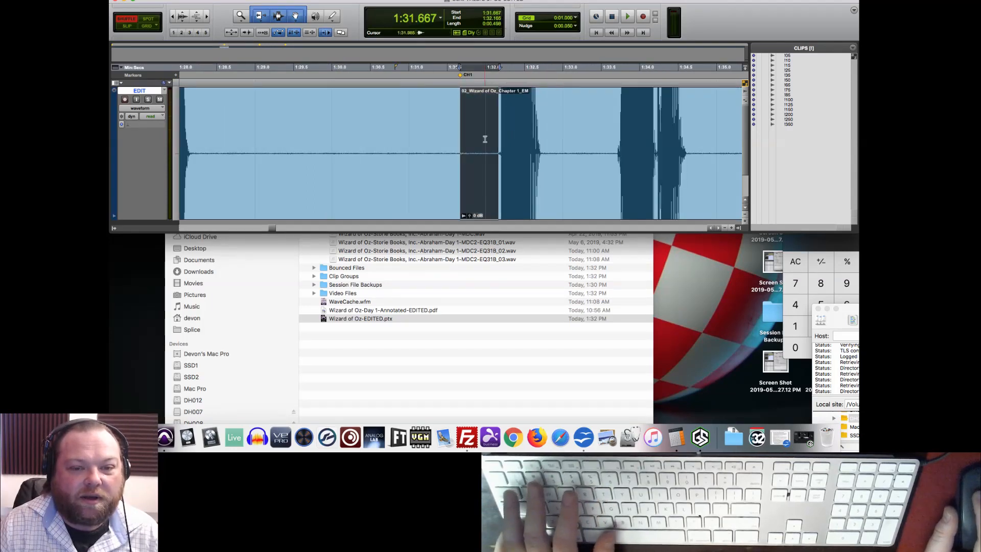
# Step: Select the room tone after the introduction's last word and after Chapter 1's last word to check both lengths
pyautogui.click(190, 134)
pyautogui.hotkey('shift', 'Tab')
pyautogui.press('Tab')
pyautogui.press('Tab')
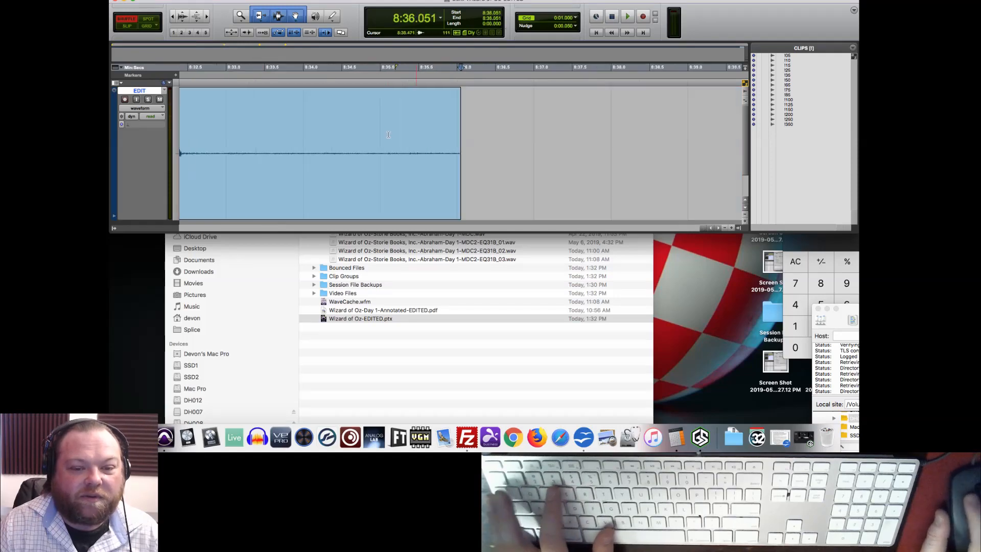
pyautogui.hscroll(-3, 281, 134)
pyautogui.keyDown('shift'); pyautogui.click(284, 134); pyautogui.keyUp('shift')
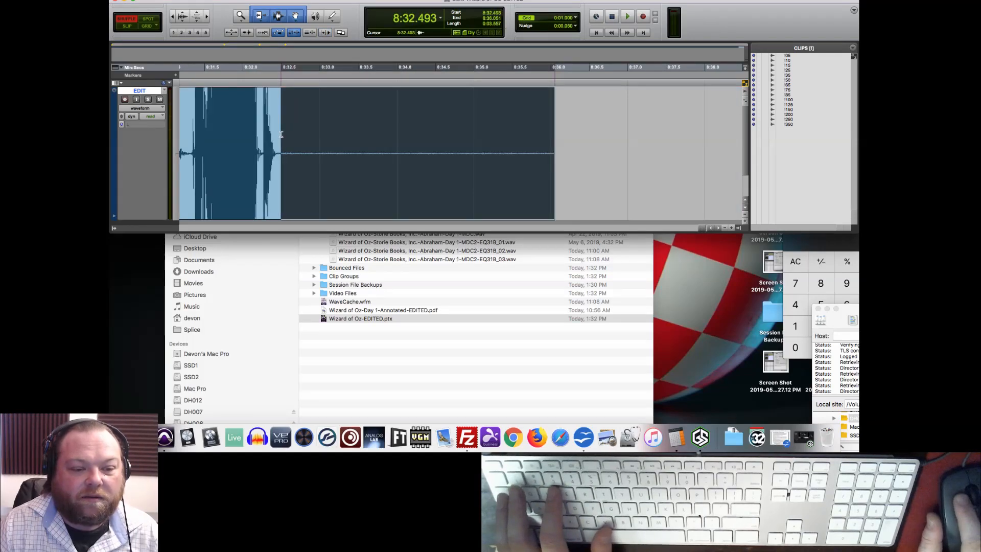
pyautogui.hotkey('alt', 'Tab')
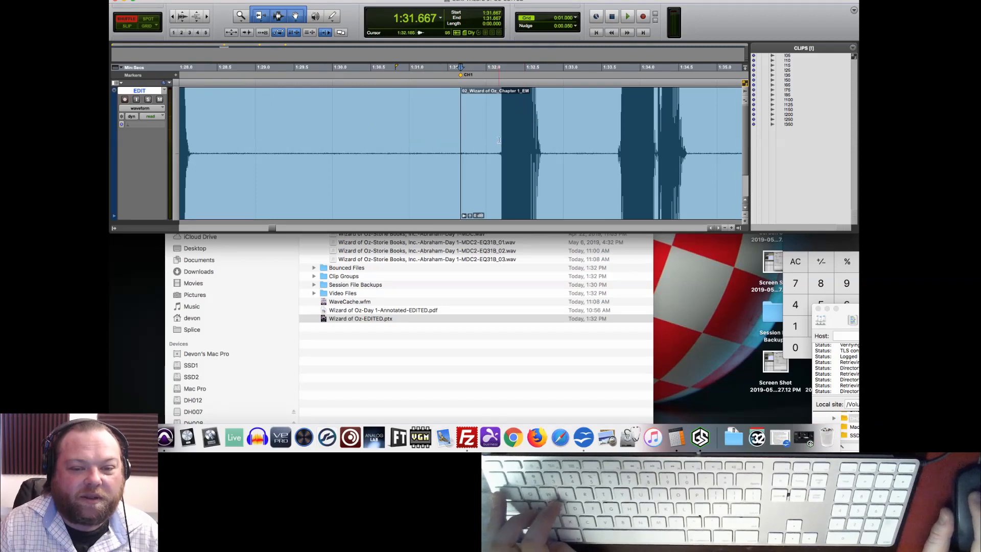
# Step: Show the whole session and review the name and comment stored in the p2 6d marker
pyautogui.hotkey('alt', 'a')
pyautogui.click(311, 76)
pyautogui.doubleClick(311, 76)
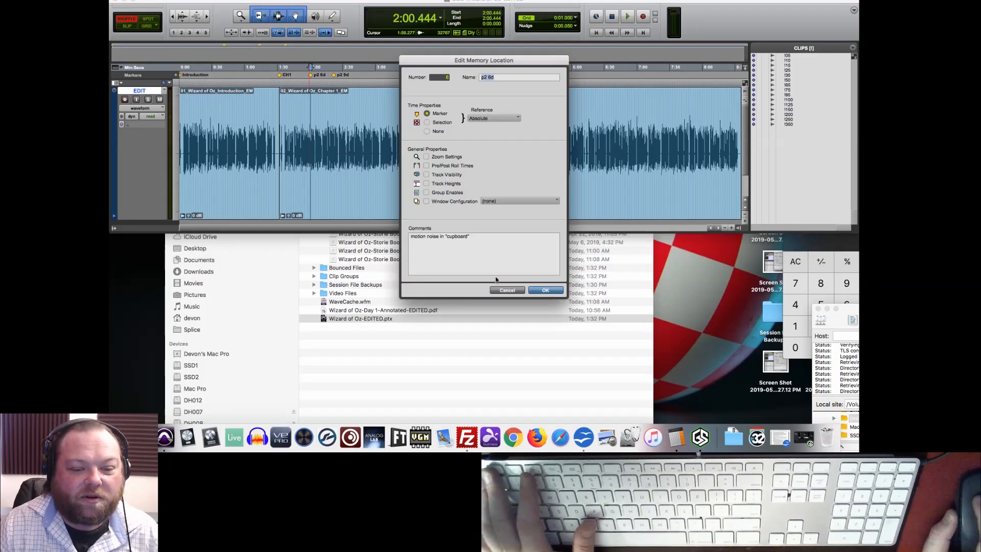
pyautogui.press('Tab')
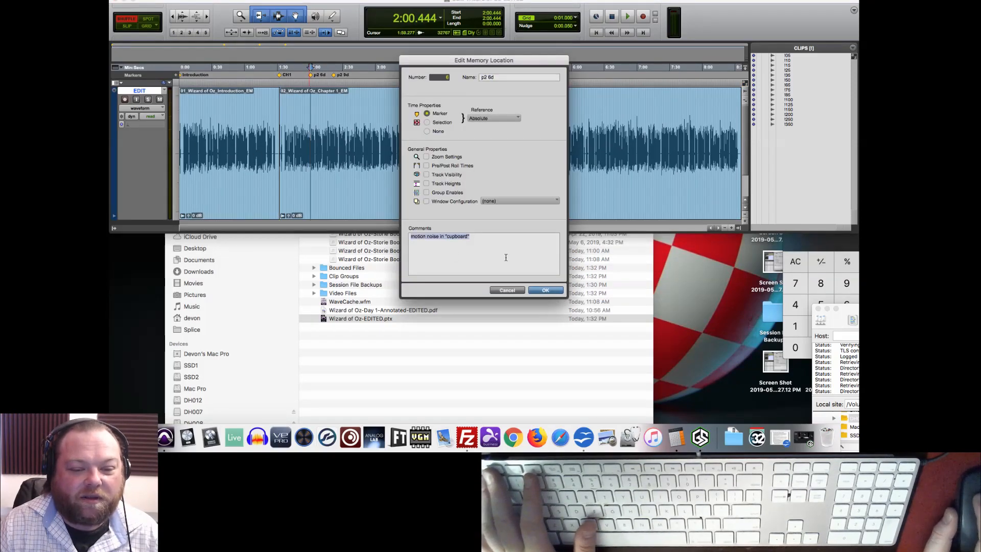
pyautogui.press('Tab')
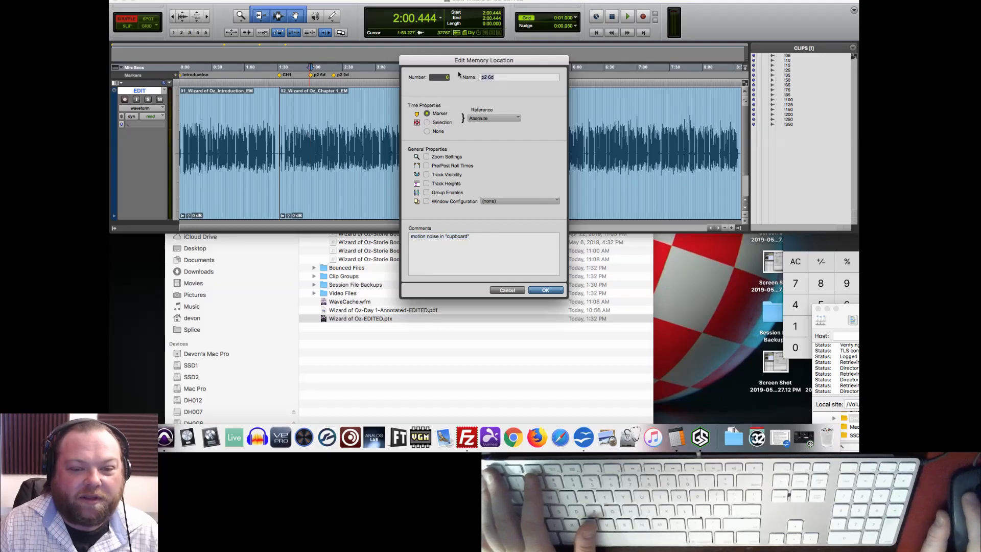
pyautogui.click(556, 290)
# Step: Turn on Zoom Settings for the CH1 marker
pyautogui.doubleClick(281, 77)
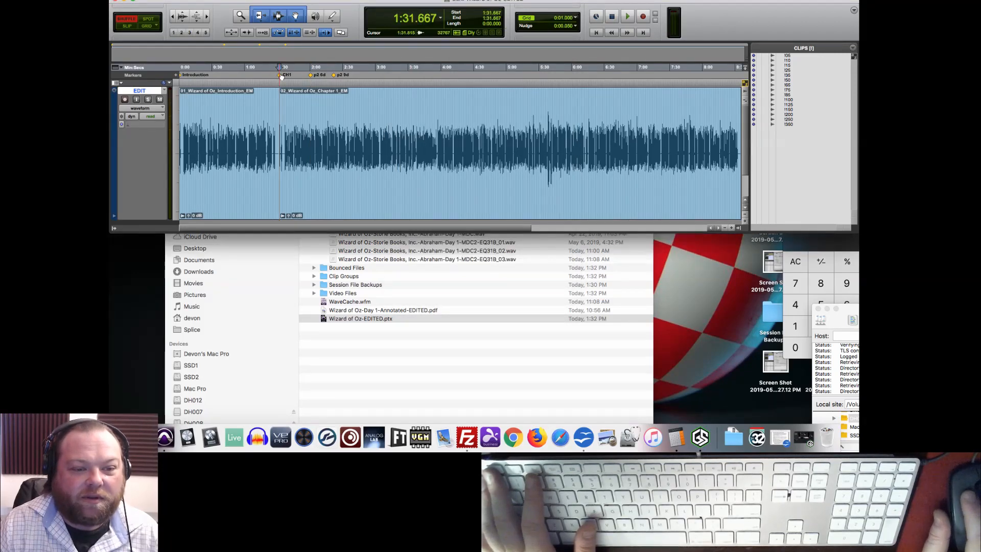
pyautogui.click(440, 157)
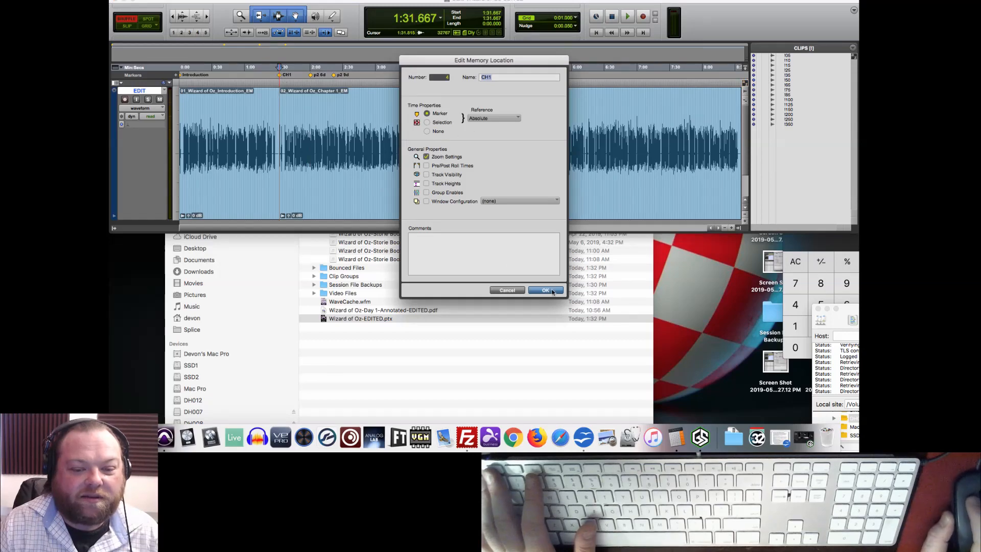
pyautogui.click(551, 290)
# Step: Zoom in on a spot within Chapter 1 and recall the CH1 marker to test its stored zoom
pyautogui.click(326, 113)
pyautogui.press('2')
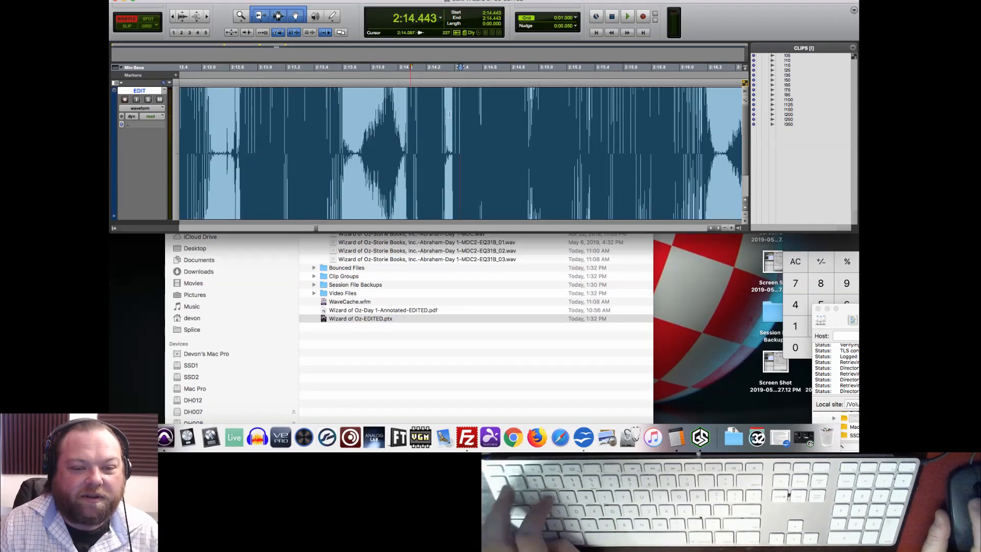
pyautogui.hotkey('alt', 'Tab')
pyautogui.click(461, 76)
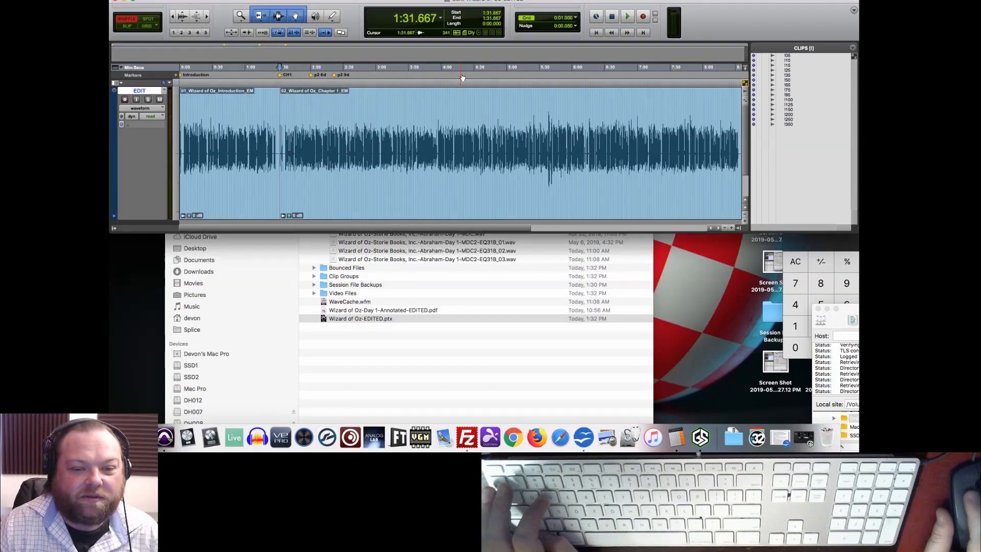
# Step: Turn off Zoom Settings for the CH1 marker
pyautogui.doubleClick(281, 75)
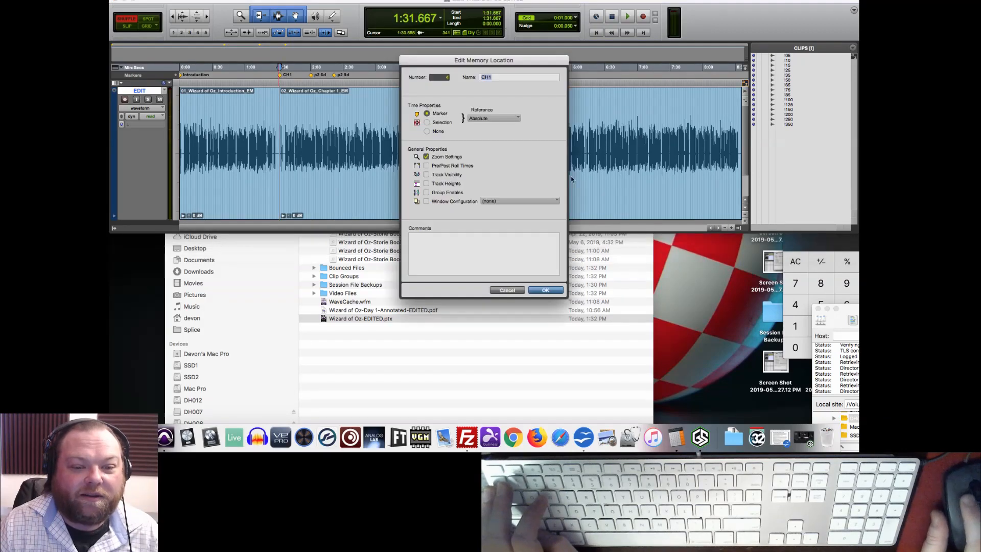
pyautogui.click(426, 157)
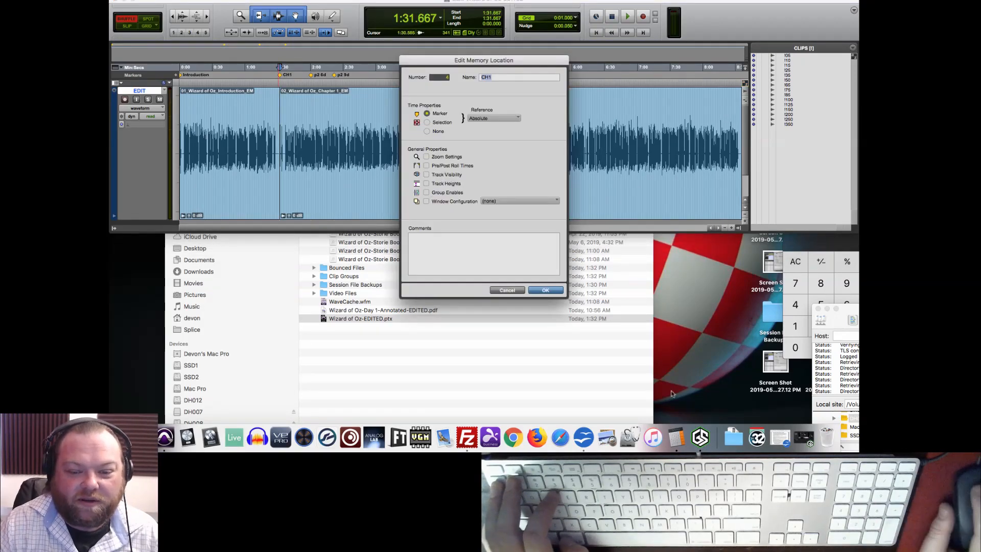
pyautogui.click(557, 290)
# Step: Open and enlarge the Memory Locations list to review all markers, and close it
pyautogui.press('super+KP_5')
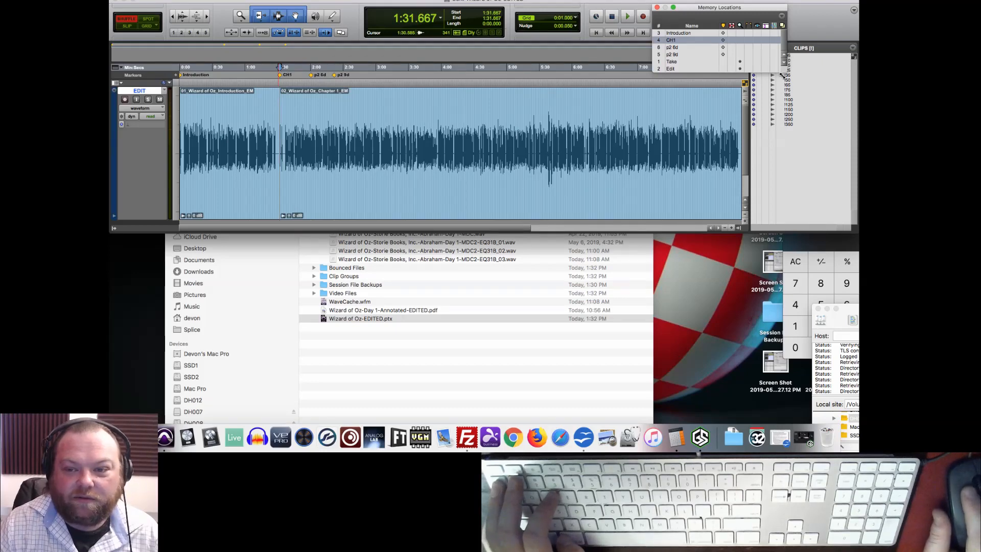
pyautogui.moveTo(786, 73); pyautogui.dragTo(793, 207)
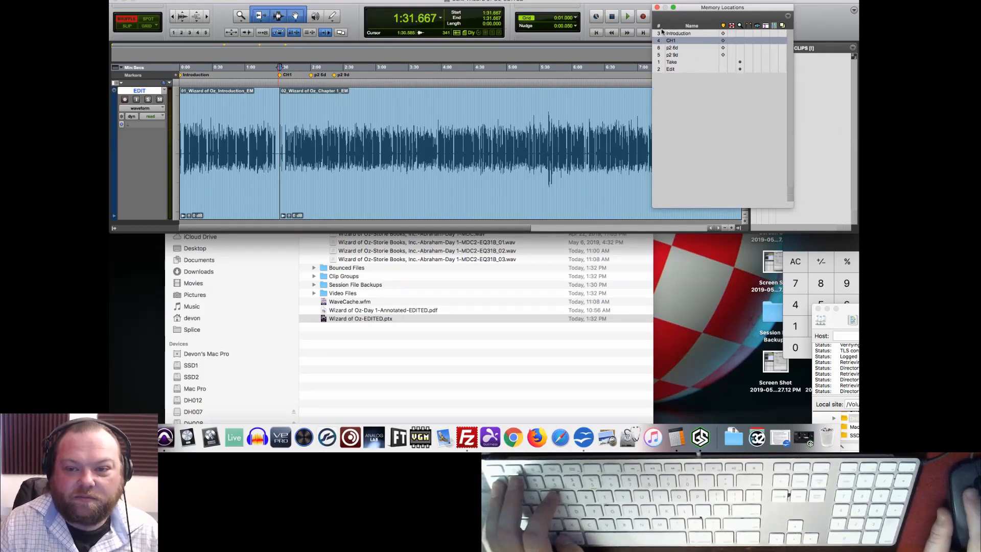
pyautogui.click(657, 7)
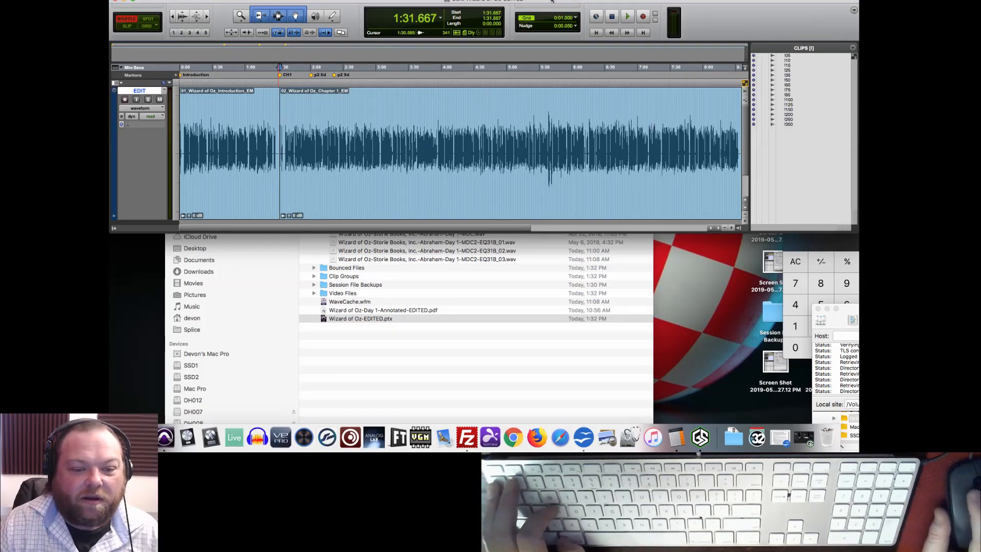
# Step: Save the session and save a copy of it in Session (Pro Tools 7 -> 9) format in the Wizard of Oz EDIT folder
pyautogui.press('super+s')
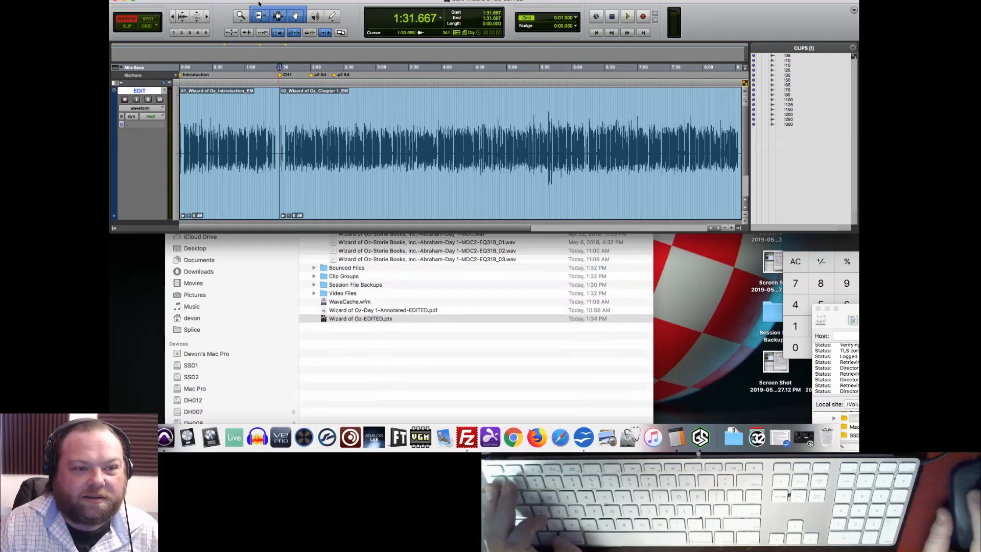
pyautogui.click(173, 0)
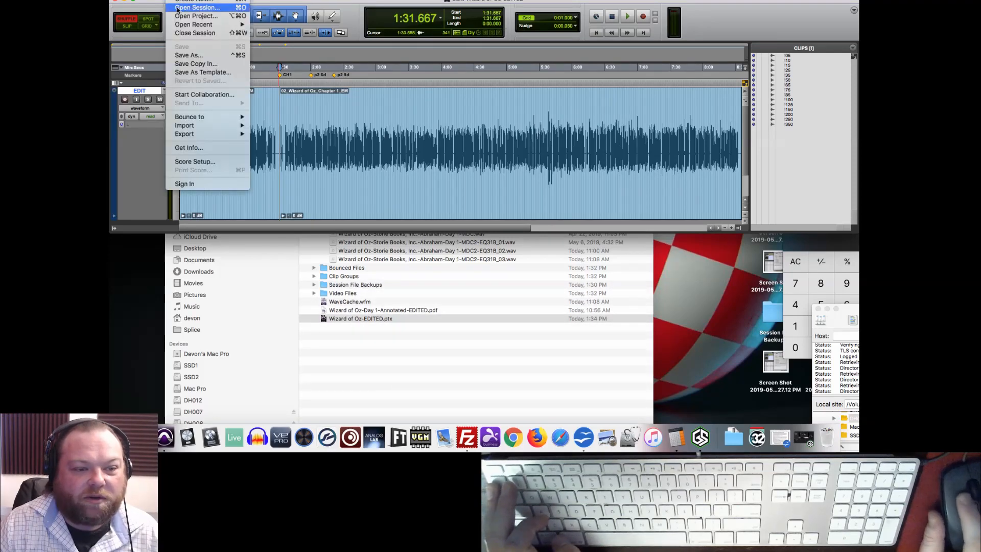
pyautogui.click(213, 65)
pyautogui.click(511, 93)
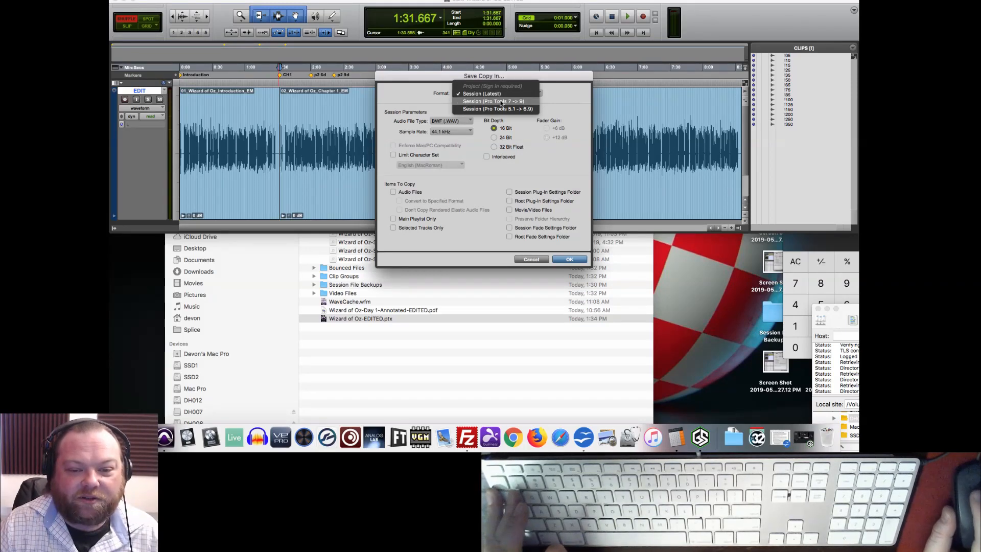
pyautogui.click(527, 101)
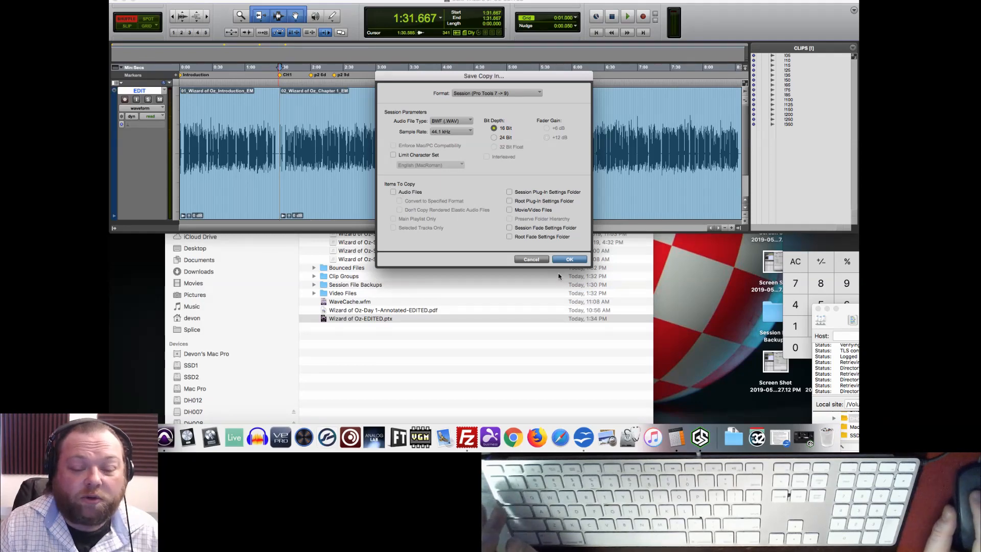
pyautogui.click(569, 259)
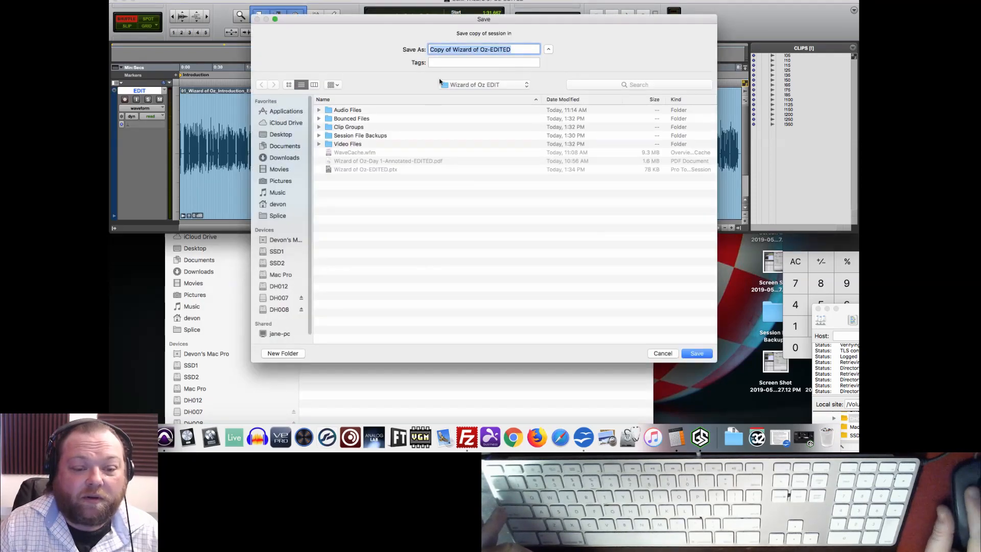
pyautogui.click(696, 353)
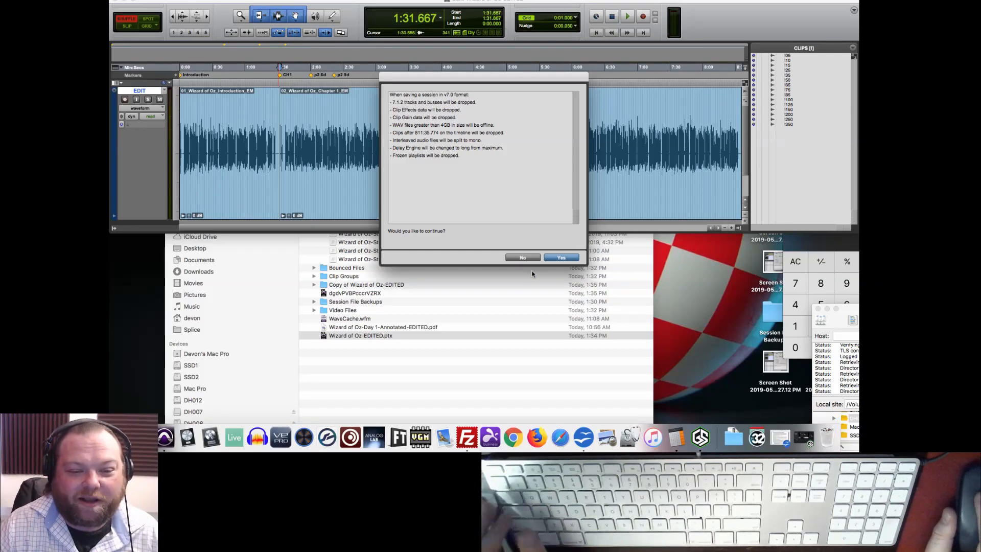
pyautogui.click(561, 257)
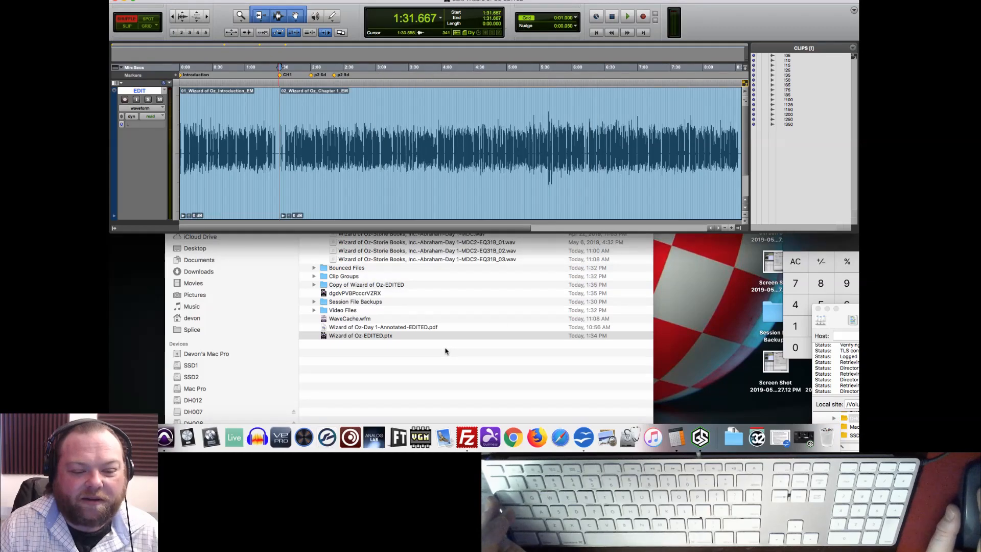
# Step: Switch to Finder, sort the files by name in descending order, and rename the session copy to Wizard of Oz-EDITED.ptf
pyautogui.click(445, 351)
pyautogui.click(405, 285)
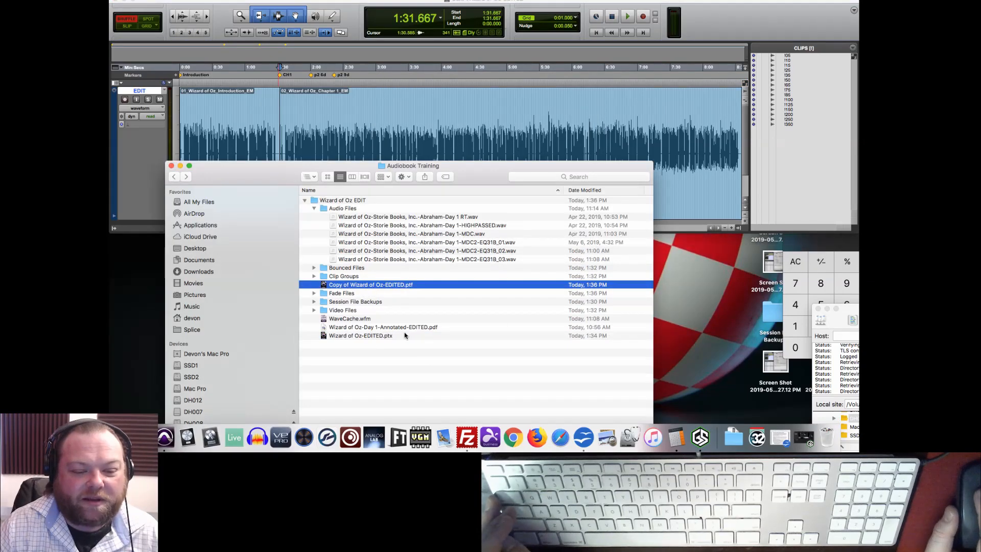
pyautogui.click(400, 190)
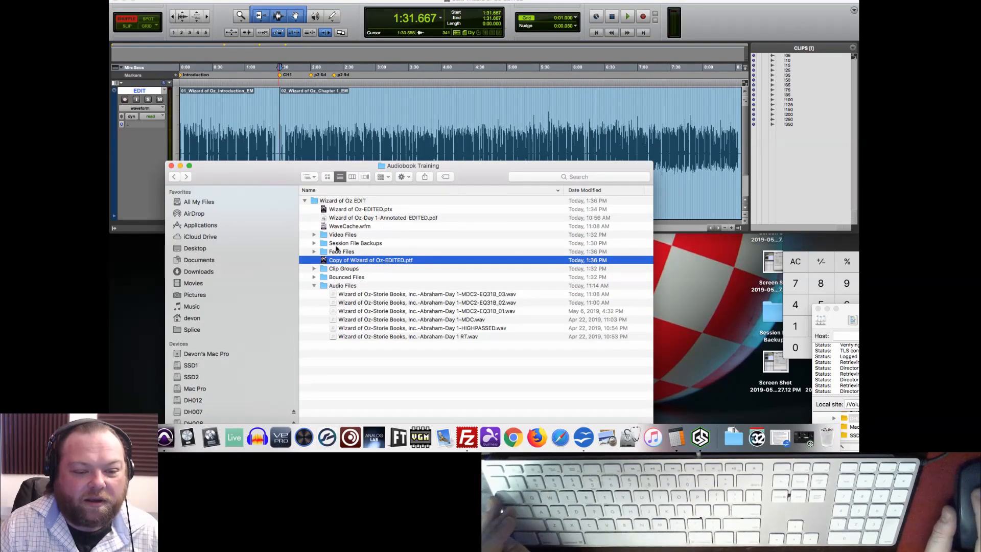
pyautogui.press('Return')
pyautogui.click(350, 263)
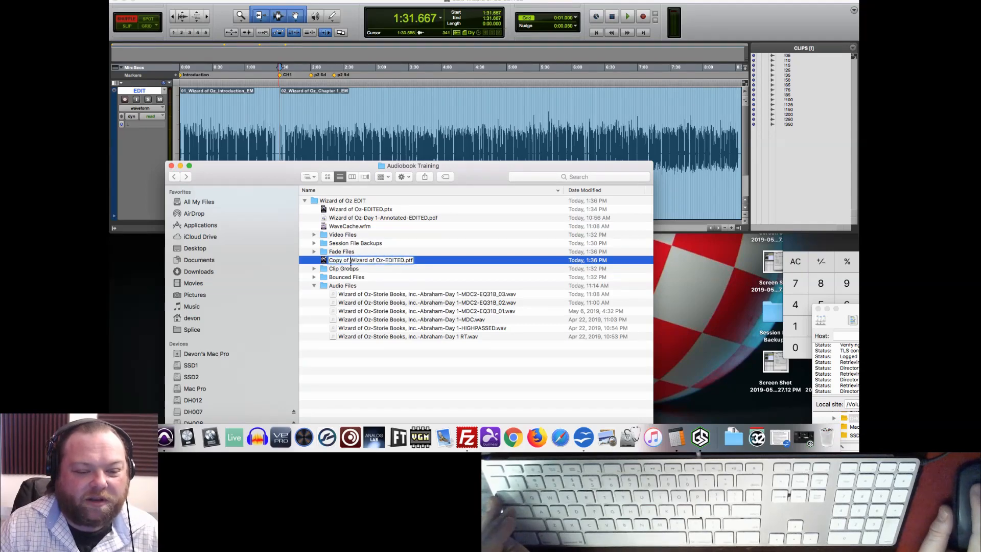
pyautogui.press('BackSpace')
pyautogui.press('BackSpace')
pyautogui.press('BackSpace')
pyautogui.press('BackSpace')
pyautogui.press('BackSpace')
pyautogui.press('BackSpace')
pyautogui.press('BackSpace')
pyautogui.press('BackSpace')
pyautogui.press('Return')
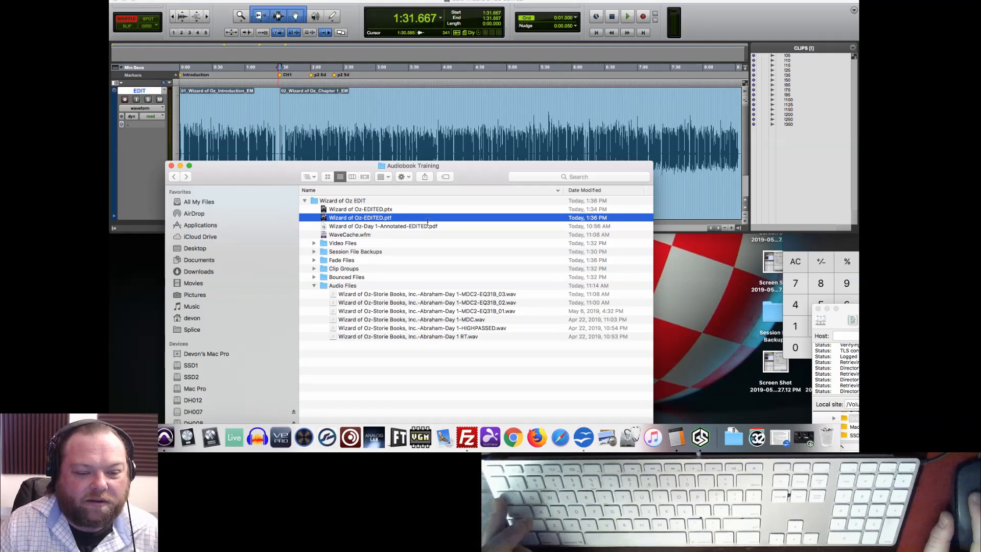
# Step: Close the Pro Tools session and arrange the Finder and FileZilla windows so both are accessible
pyautogui.press('super+Tab')
pyautogui.press('super+shift+w')
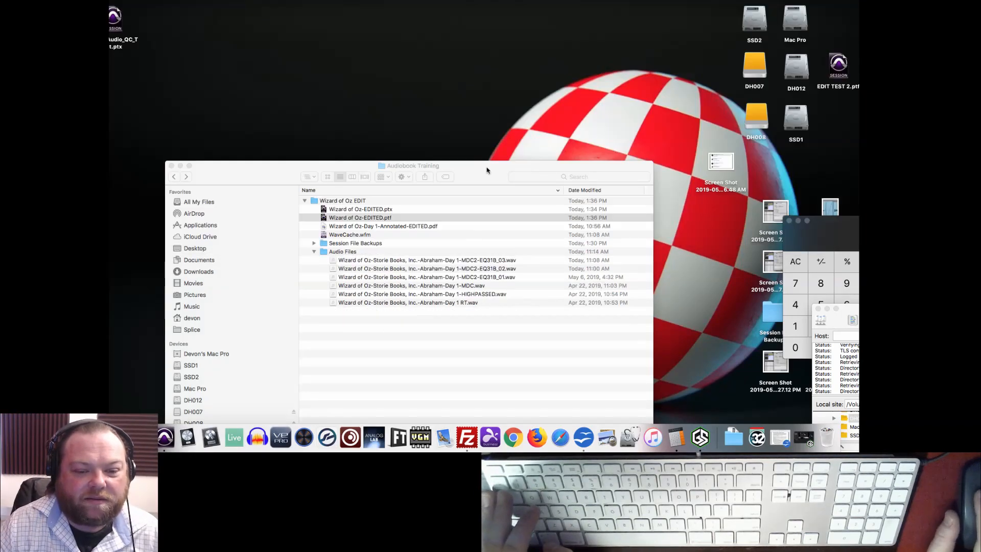
pyautogui.moveTo(483, 173); pyautogui.dragTo(465, 86)
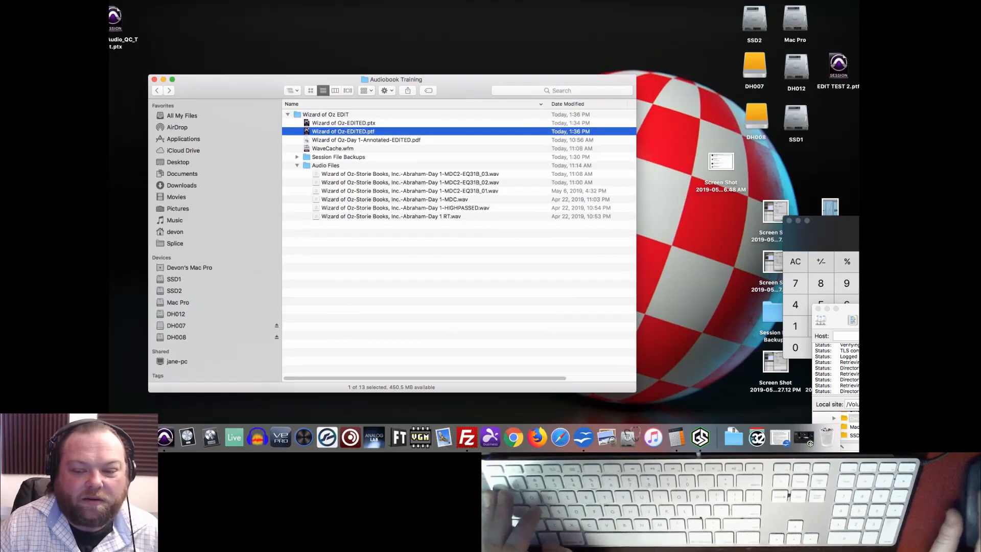
pyautogui.moveTo(854, 315); pyautogui.dragTo(449, 76)
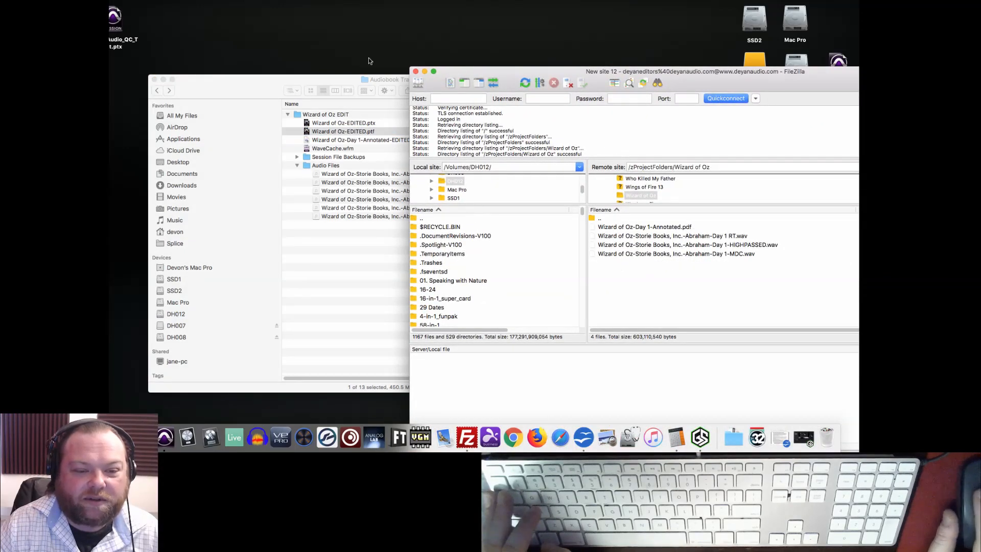
# Step: Create a folder named Pickups in the Audiobook Training folder in Finder
pyautogui.click(389, 80)
pyautogui.click(401, 251)
pyautogui.rightClick(402, 251)
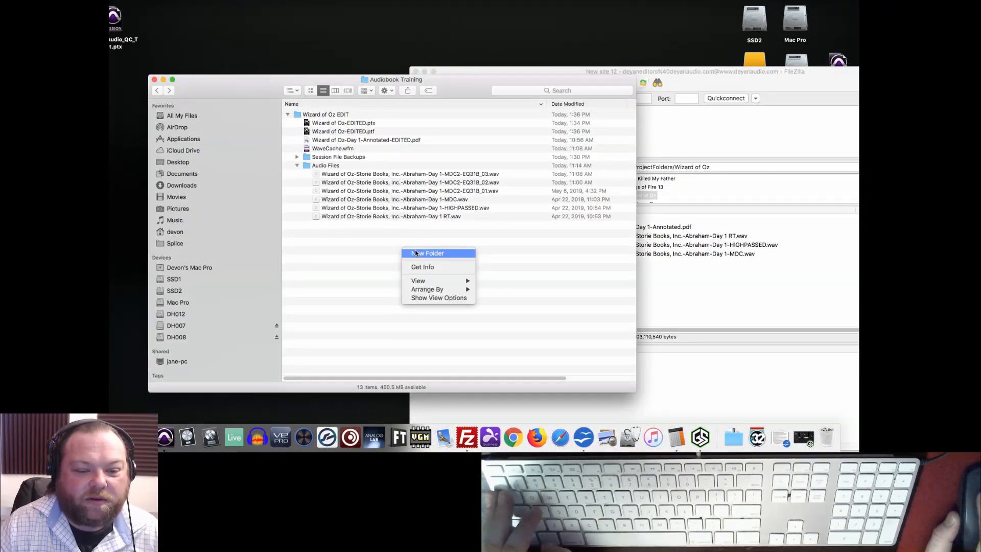
pyautogui.click(416, 253)
pyautogui.write('Pikkups')
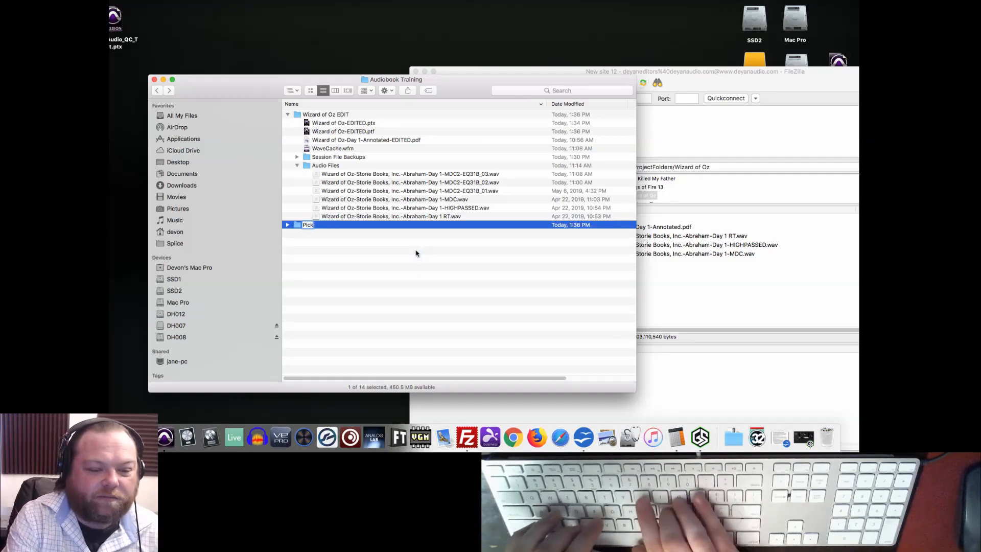
pyautogui.press('Return')
# Step: Move Wizard of Oz-Day 1-Annotated-EDITED.pdf into the Pickups folder and check the folder's contents
pyautogui.click(414, 140)
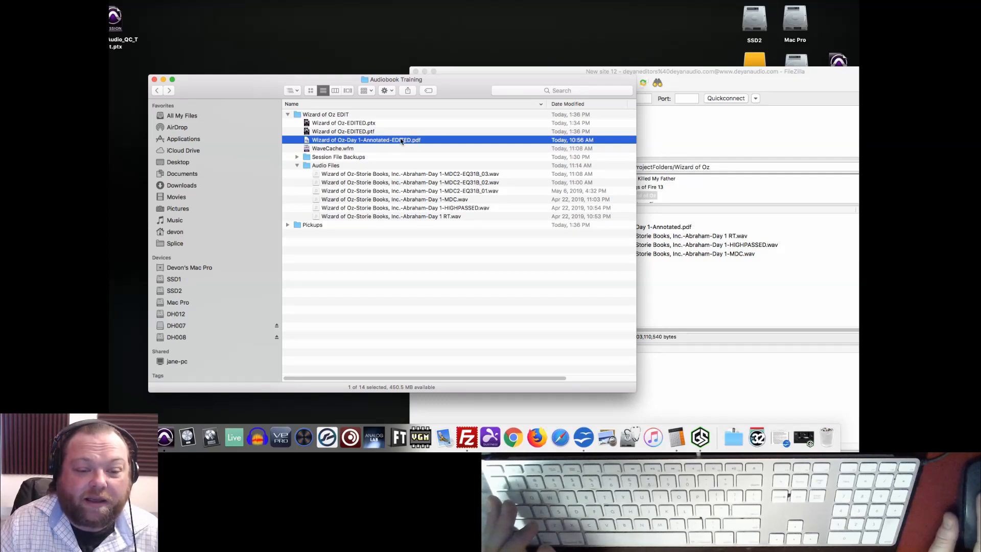
pyautogui.moveTo(404, 142); pyautogui.dragTo(290, 219)
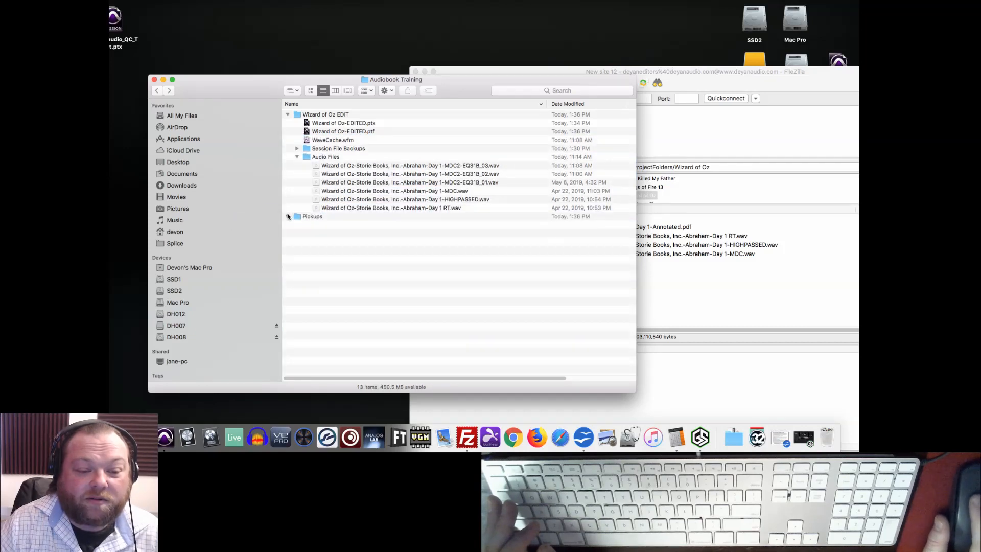
pyautogui.click(287, 217)
pyautogui.click(418, 226)
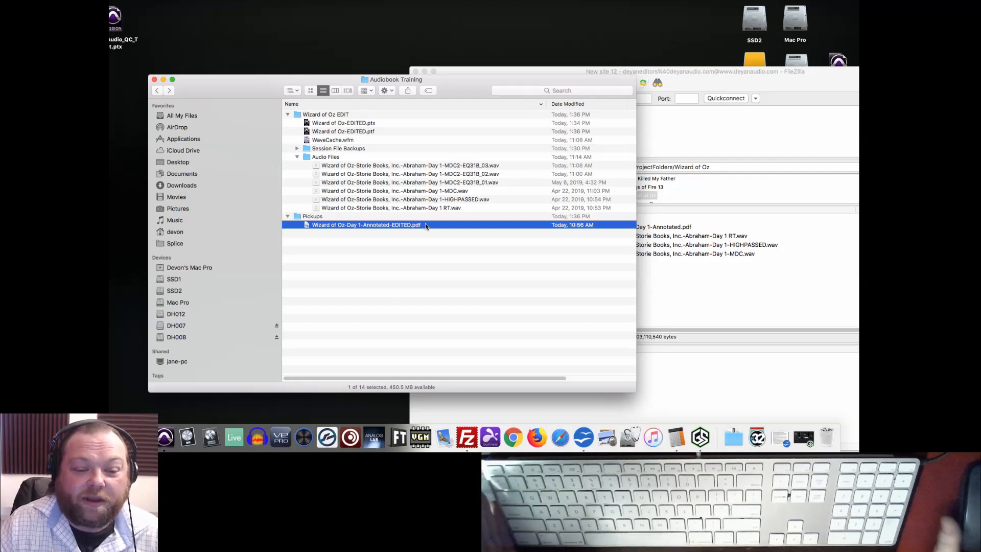
pyautogui.click(407, 226)
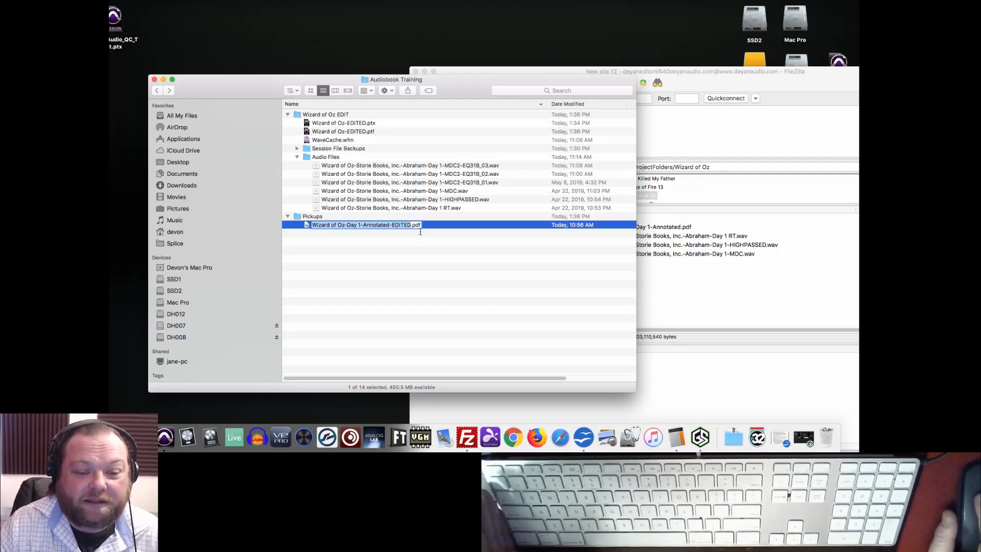
pyautogui.click(424, 227)
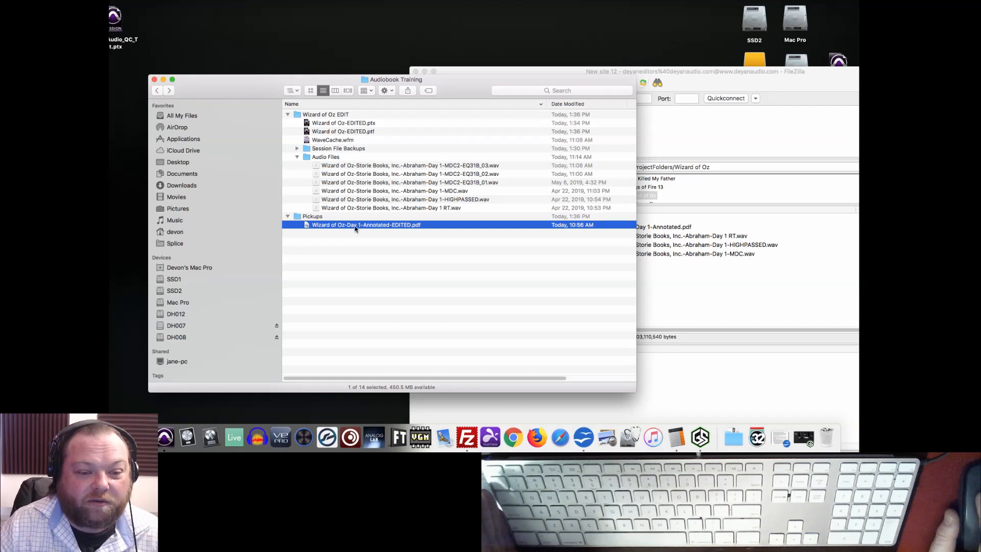
pyautogui.click(288, 216)
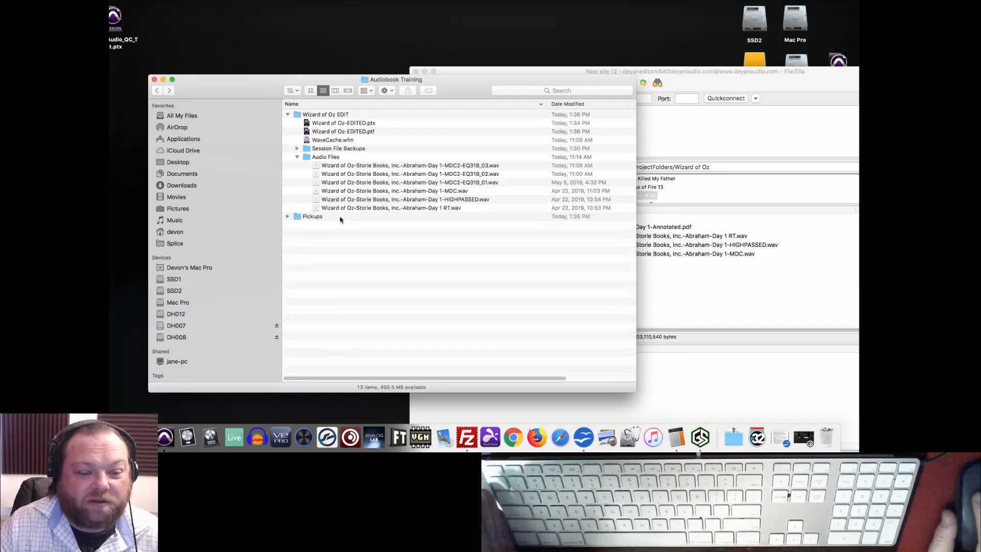
# Step: Open the Pickups folder and create a subfolder named mp3s in it
pyautogui.doubleClick(313, 217)
pyautogui.rightClick(338, 253)
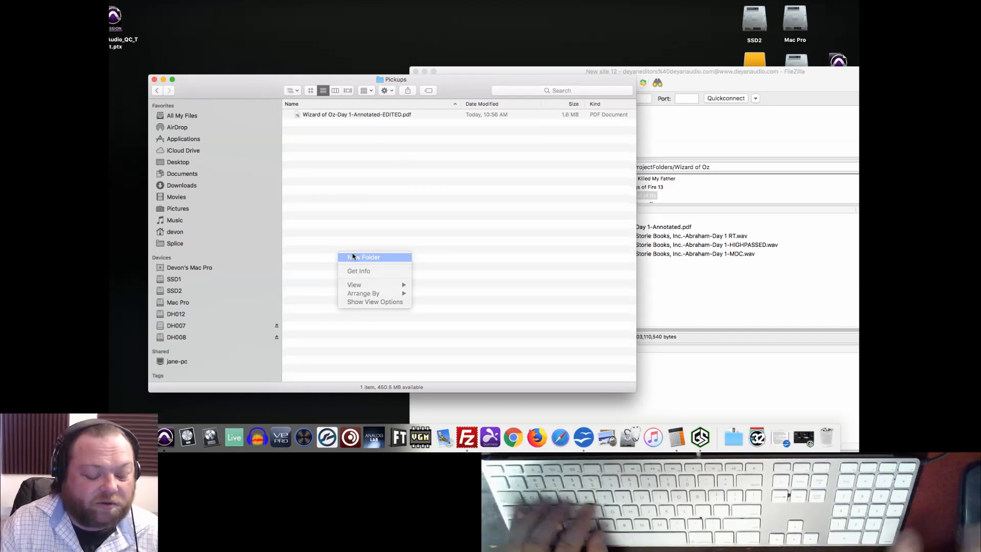
pyautogui.click(353, 257)
pyautogui.write('mp3s')
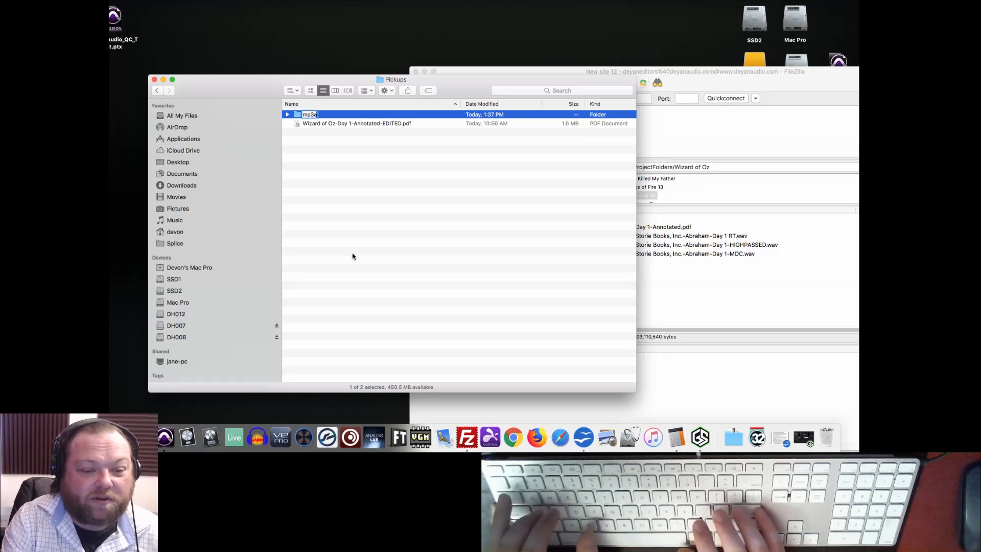
pyautogui.press('Return')
# Step: Create two folders named Narrator 1 and Narrator 2 inside the Pickups folder
pyautogui.rightClick(360, 238)
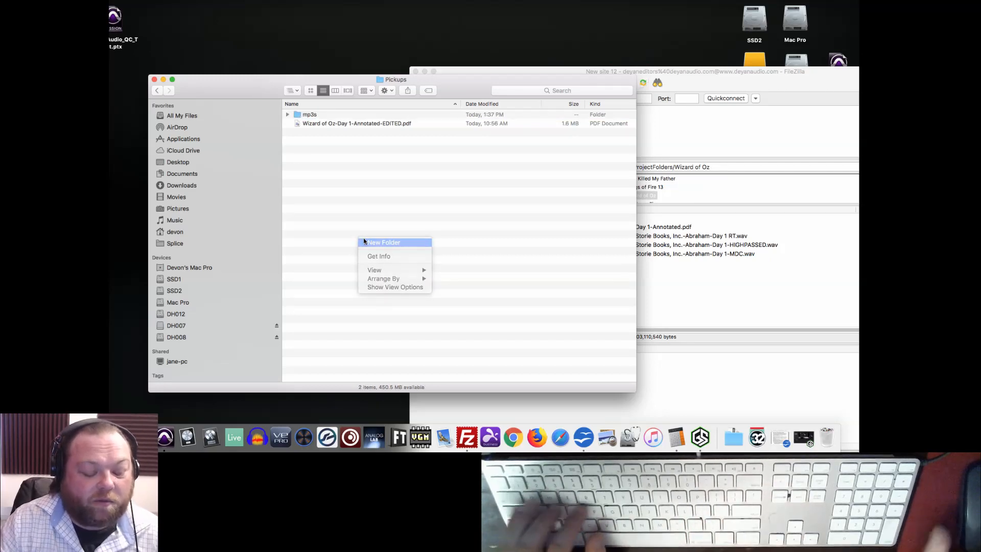
pyautogui.click(383, 243)
pyautogui.write('Narrator')
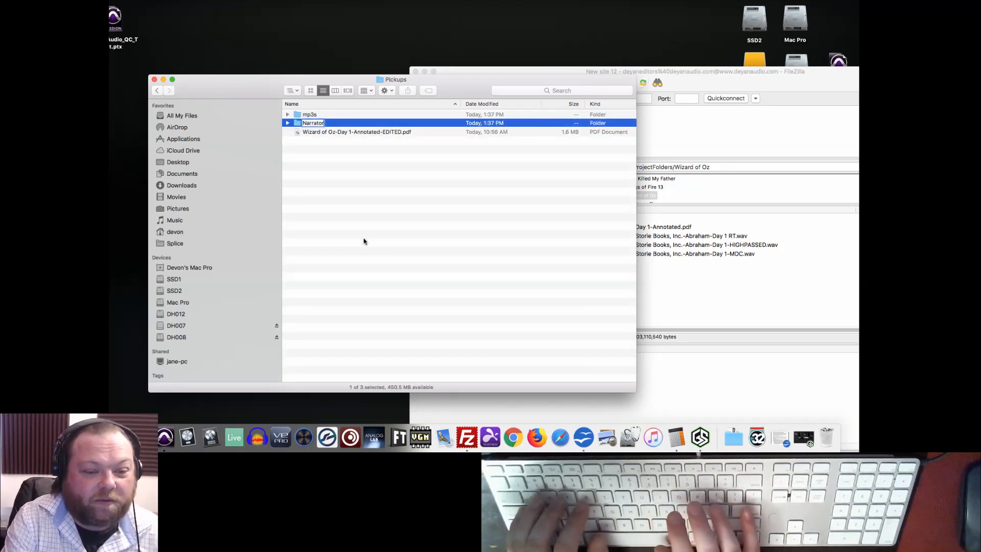
pyautogui.write(' 1')
pyautogui.press('Return')
pyautogui.press('super+shift+n')
pyautogui.write('Na')
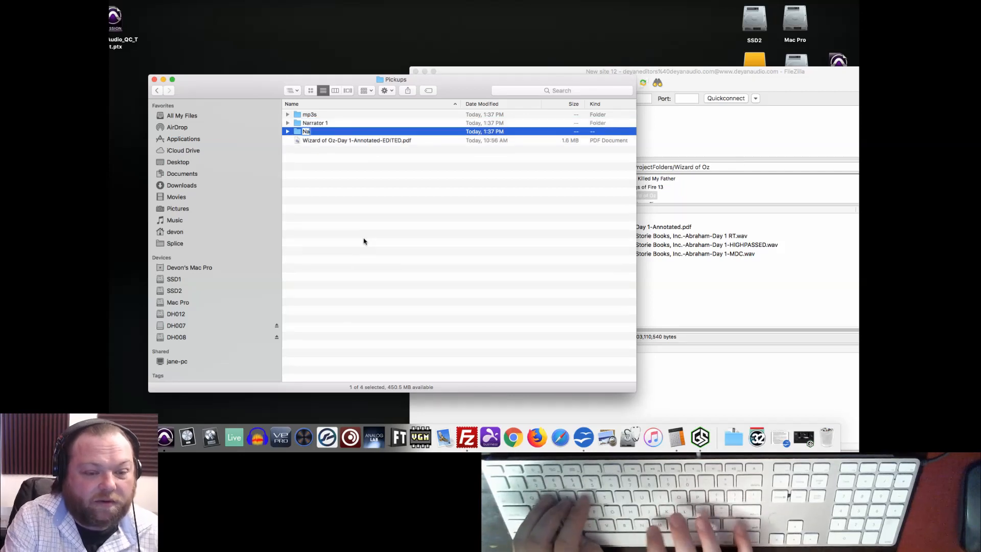
pyautogui.write('rrator 2')
pyautogui.press('Return')
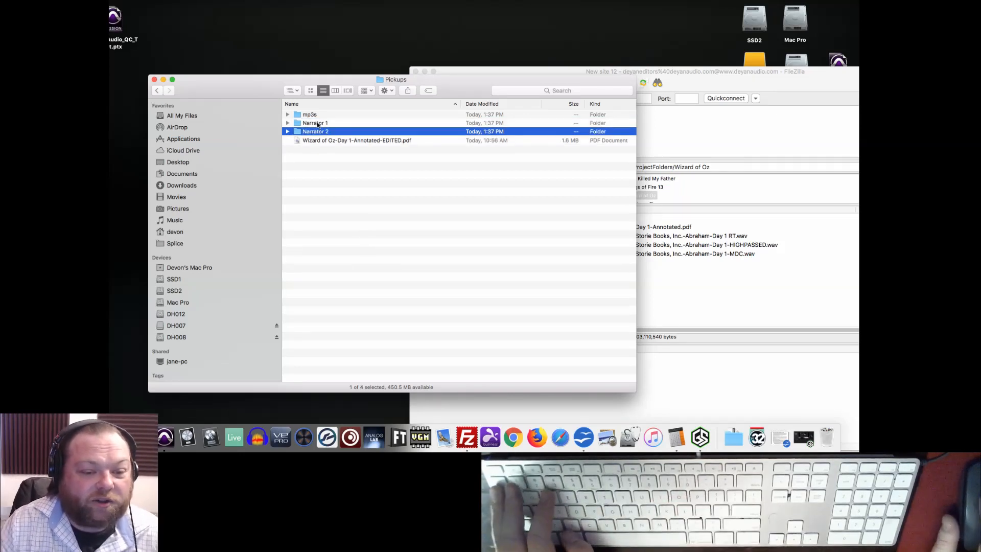
# Step: Place an mp3s folder inside both the Narrator 1 and Narrator 2 folders
pyautogui.click(287, 123)
pyautogui.click(324, 115)
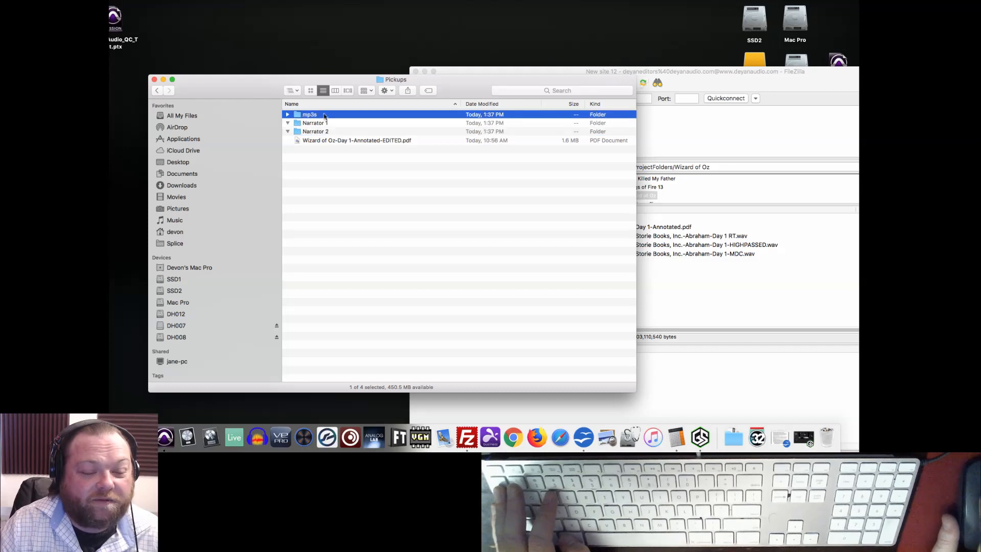
pyautogui.moveTo(329, 118); pyautogui.dragTo(288, 131)
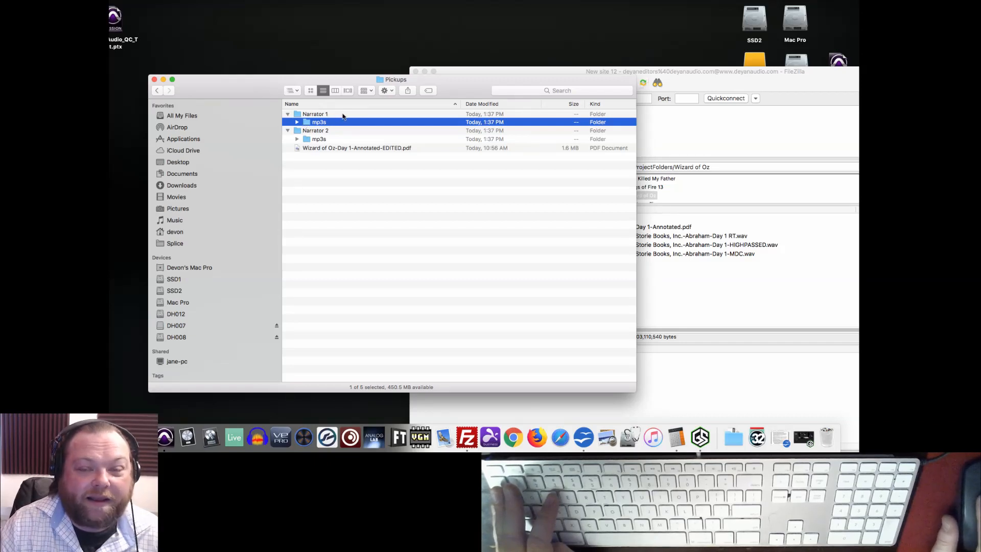
pyautogui.click(329, 115)
pyautogui.click(330, 132)
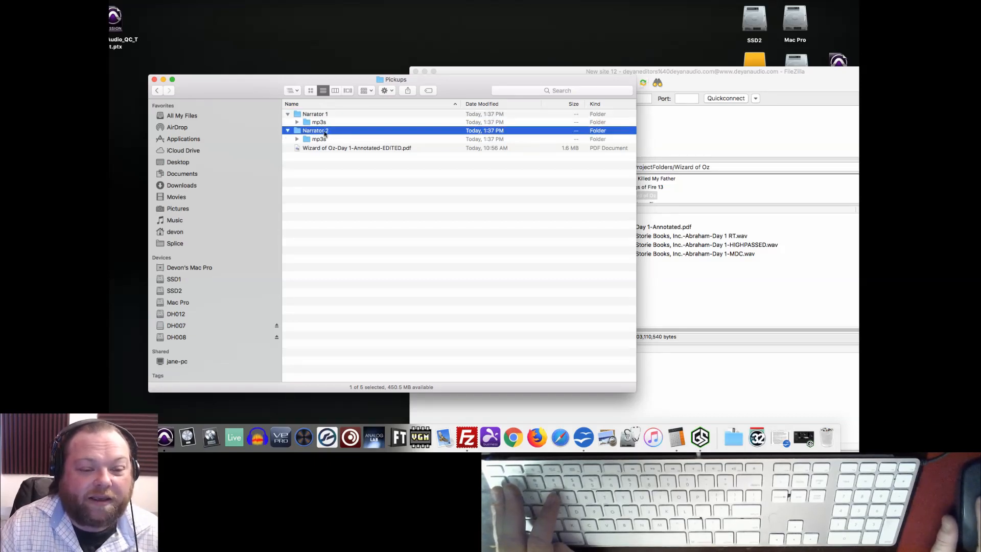
pyautogui.click(327, 122)
pyautogui.click(329, 139)
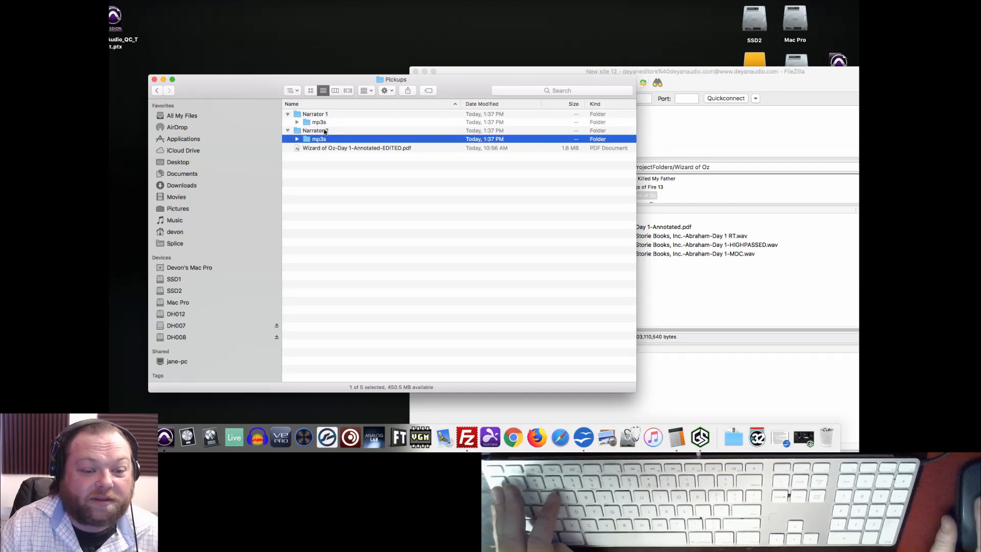
pyautogui.click(309, 131)
pyautogui.click(329, 114)
# Step: Delete the Narrator 1 and Narrator 2 folders with their contents and return to the Audiobook Training folder
pyautogui.click(333, 130)
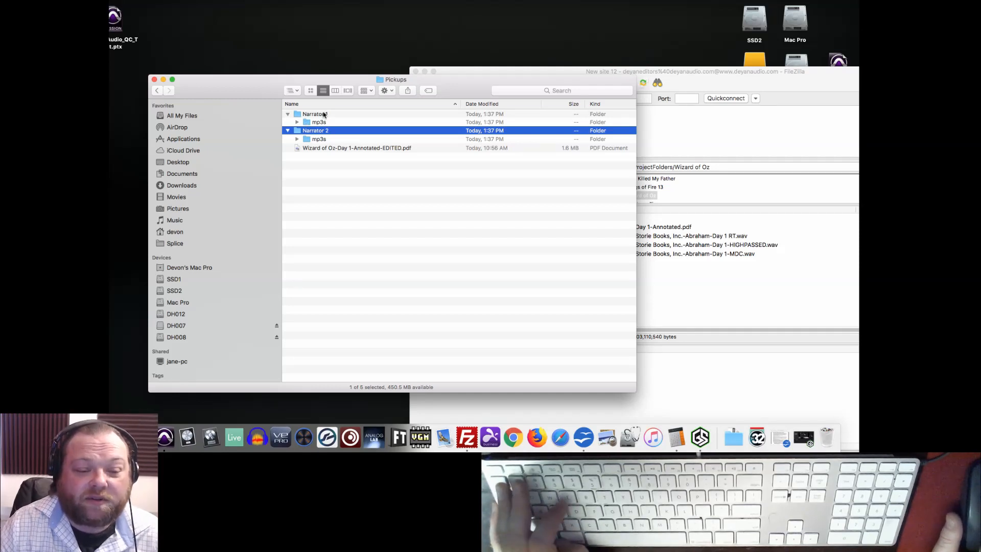
pyautogui.keyDown('super'); pyautogui.click(323, 113); pyautogui.keyUp('super')
pyautogui.rightClick(324, 113)
pyautogui.click(380, 145)
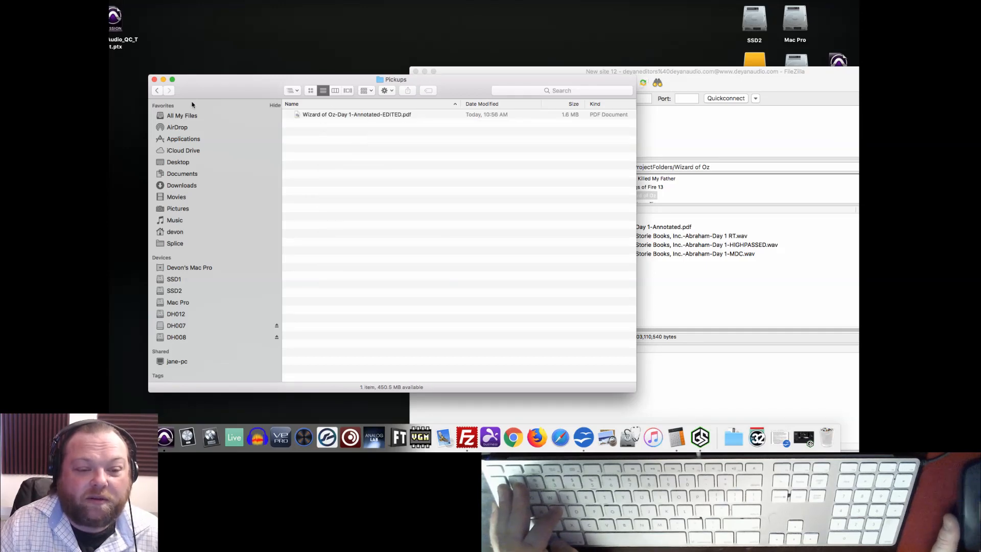
pyautogui.click(158, 91)
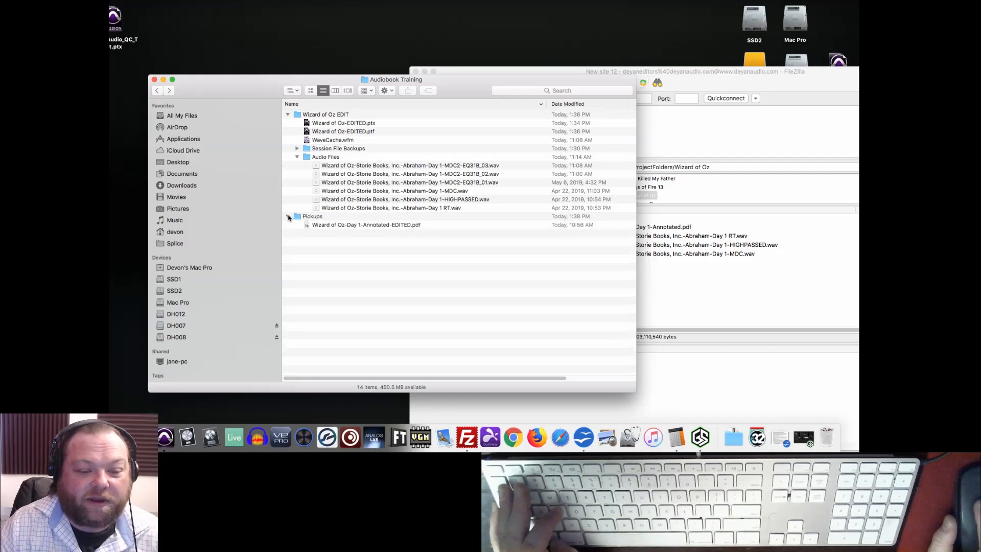
# Step: Compress Wizard of Oz-EDITED.ptx and .ptf, the three MDC2-EQ31B wav files and the Pickups folder into one zip archive
pyautogui.click(393, 124)
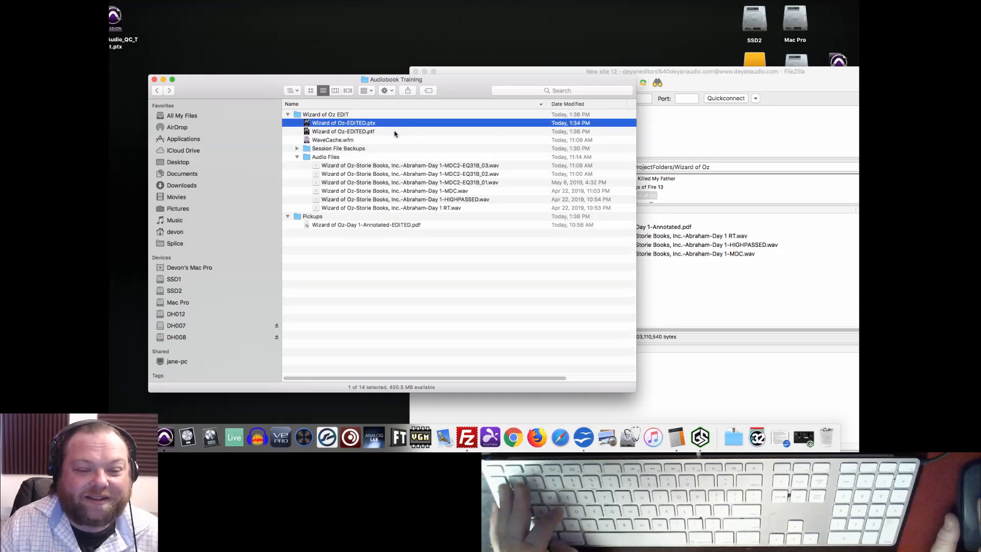
pyautogui.keyDown('shift'); pyautogui.click(396, 131); pyautogui.keyUp('shift')
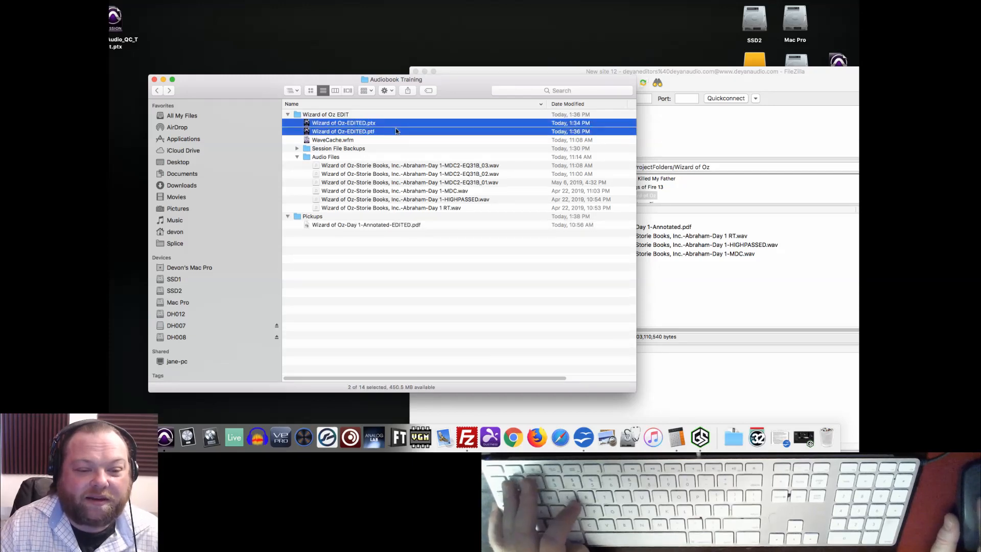
pyautogui.click(674, 228)
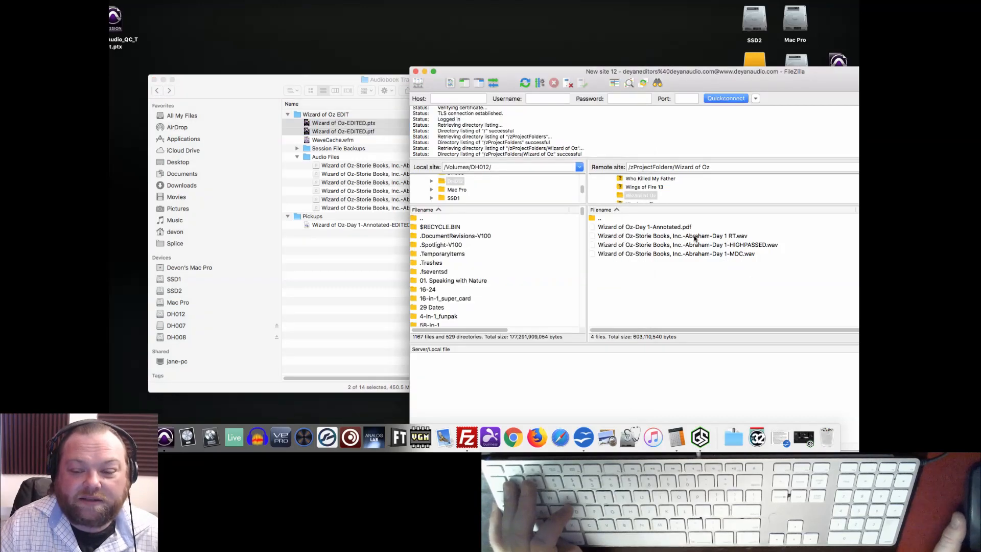
pyautogui.click(378, 83)
pyautogui.keyDown('super'); pyautogui.click(490, 165); pyautogui.keyUp('super')
pyautogui.keyDown('super'); pyautogui.click(492, 174); pyautogui.keyUp('super')
pyautogui.keyDown('super'); pyautogui.click(494, 182); pyautogui.keyUp('super')
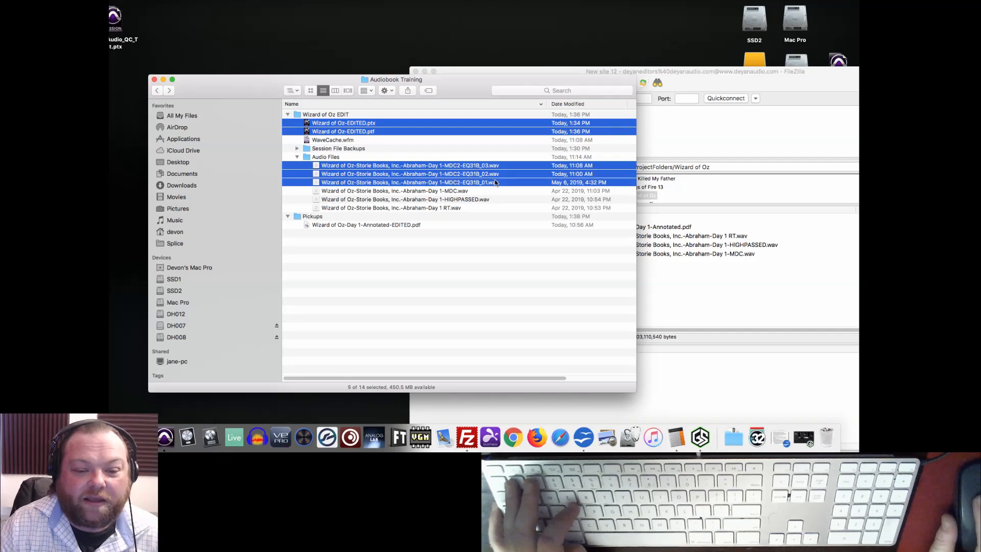
pyautogui.keyDown('super'); pyautogui.click(351, 219); pyautogui.keyUp('super')
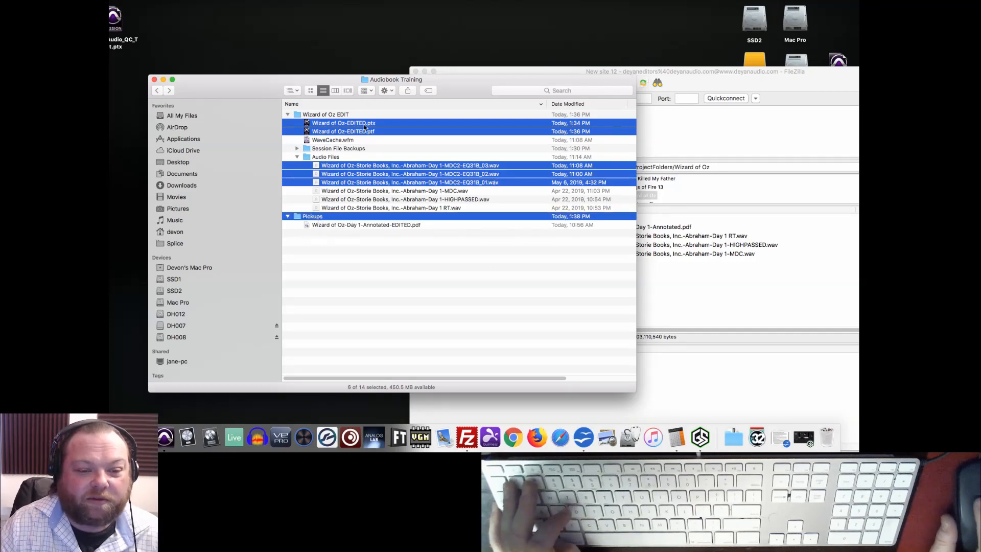
pyautogui.rightClick(335, 216)
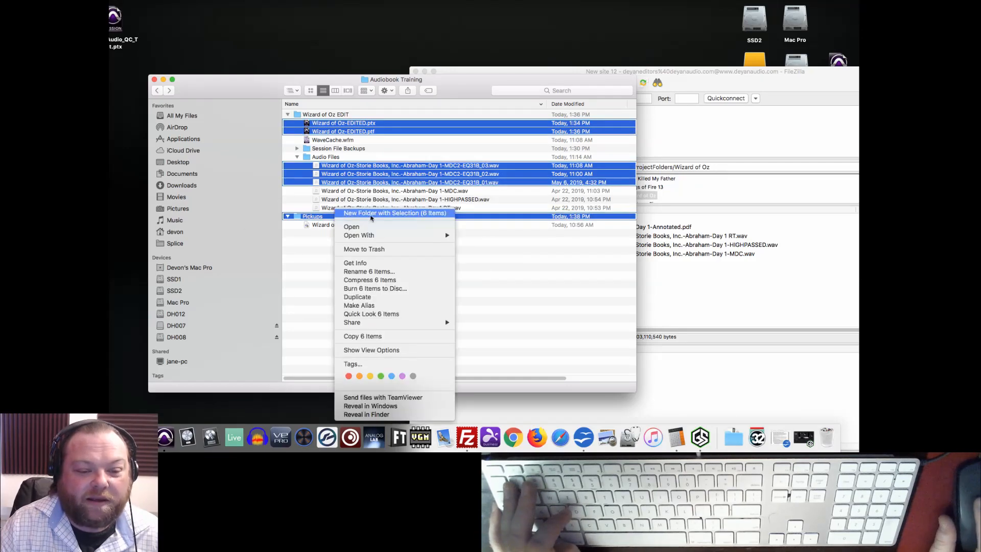
pyautogui.click(402, 281)
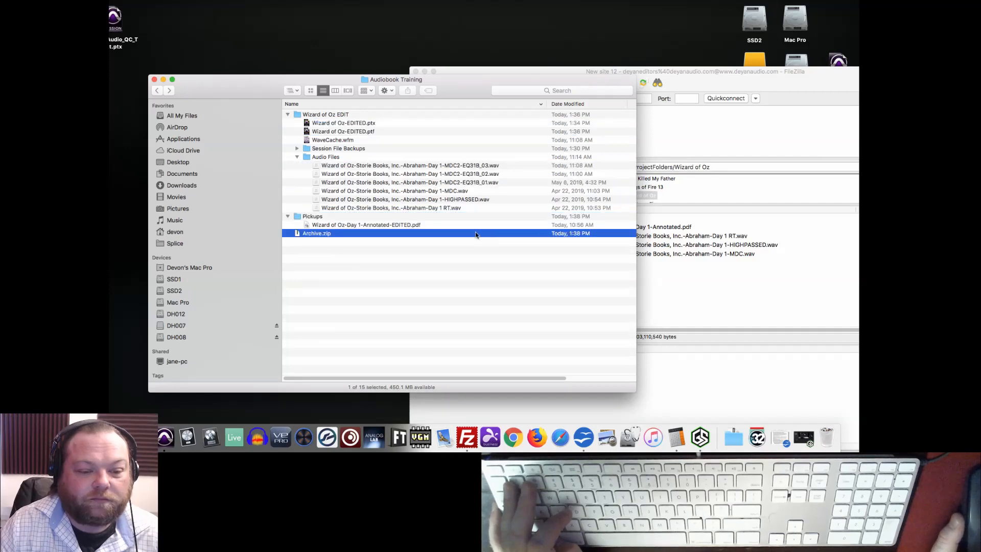
# Step: Rename Archive.zip to Wizard of Oz-EDITED.zip and upload it to the remote Wizard of Oz folder in FileZilla
pyautogui.click(385, 131)
pyautogui.press('Return')
pyautogui.press('super+c')
pyautogui.click(352, 233)
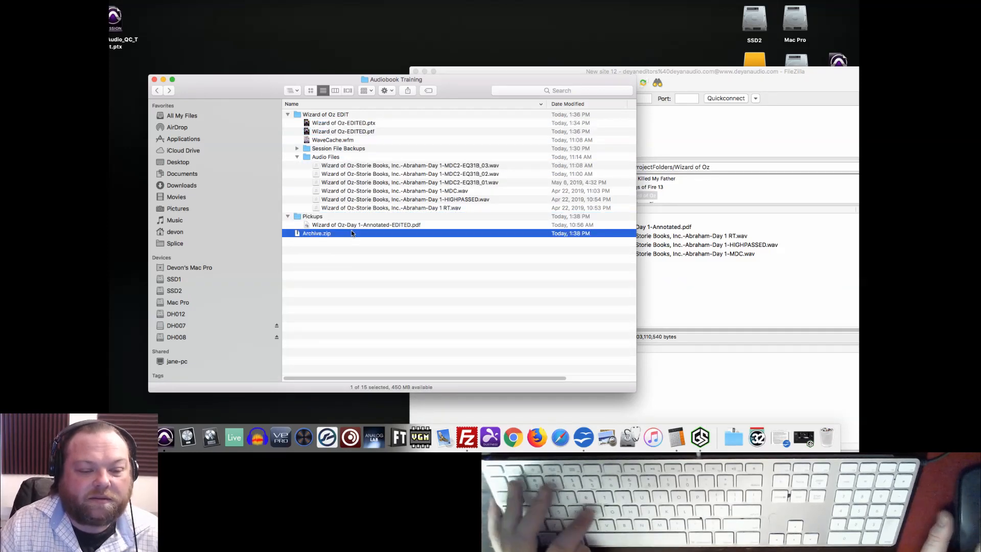
pyautogui.press('Return')
pyautogui.press('super+v')
pyautogui.press('Return')
pyautogui.click(806, 310)
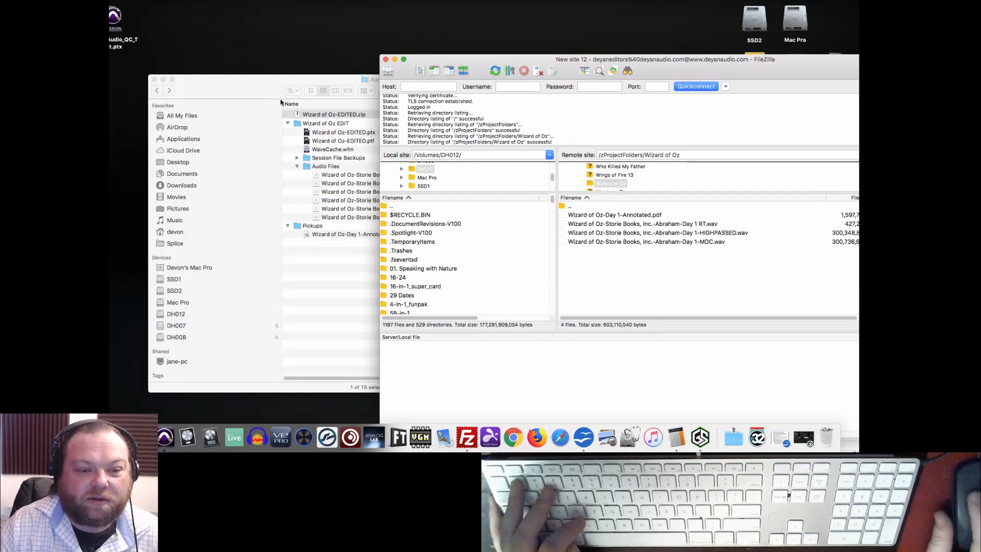
pyautogui.moveTo(325, 116); pyautogui.dragTo(672, 273)
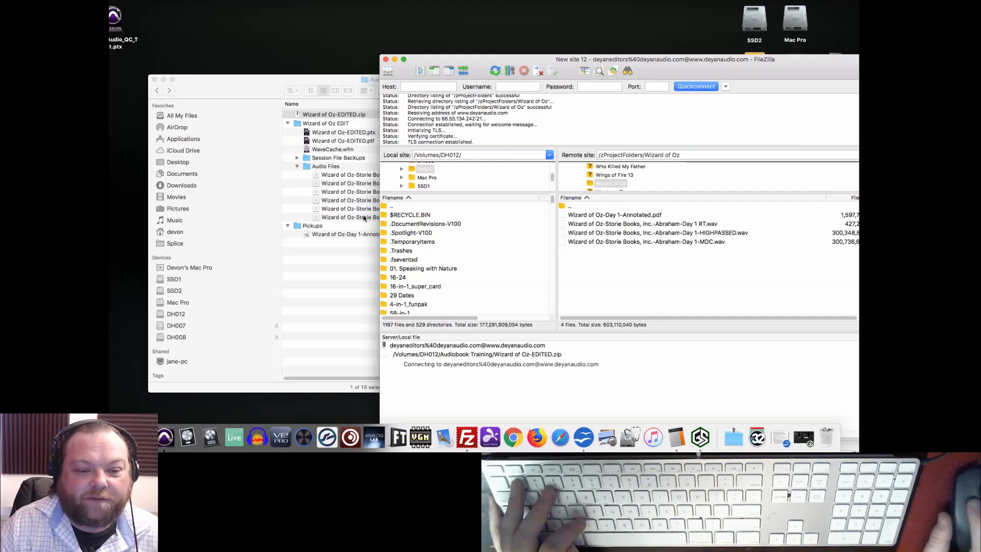
# Step: Upload Wizard of Oz-EDITED.ptx and the MDC2-EQ31B_03 wav file individually to the remote Wizard of Oz folder
pyautogui.click(338, 131)
pyautogui.click(352, 133)
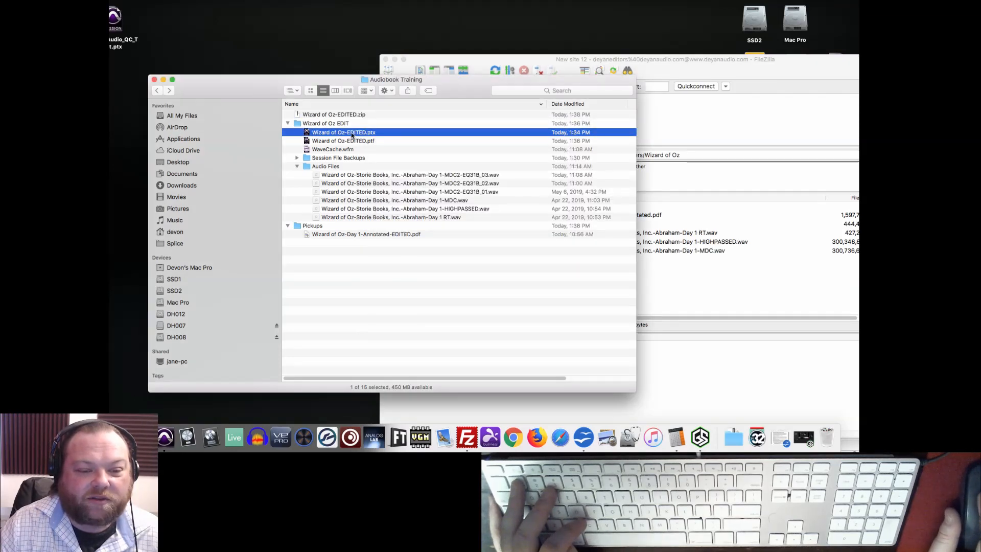
pyautogui.click(485, 175)
pyautogui.click(372, 132)
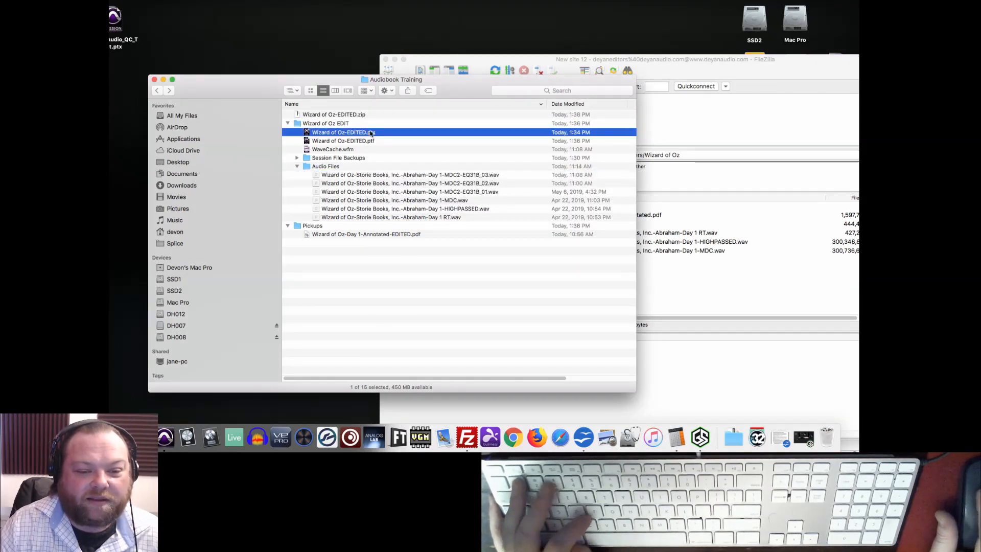
pyautogui.keyDown('super'); pyautogui.click(388, 174); pyautogui.keyUp('super')
pyautogui.moveTo(695, 273); pyautogui.dragTo(695, 273)
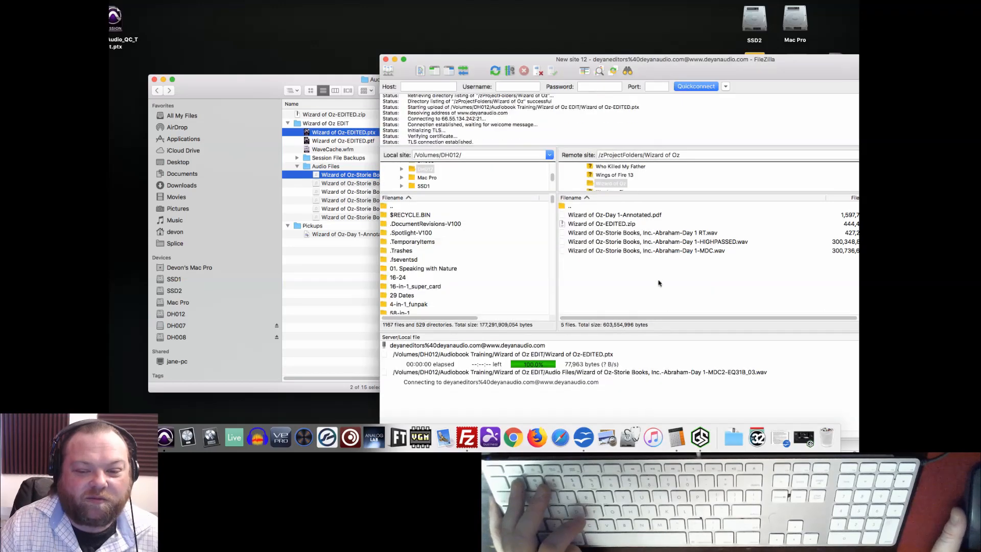
# Step: Delete the individually uploaded ptx session and MDC2-EQ31B_03 wav file from the remote Wizard of Oz folder
pyautogui.click(633, 226)
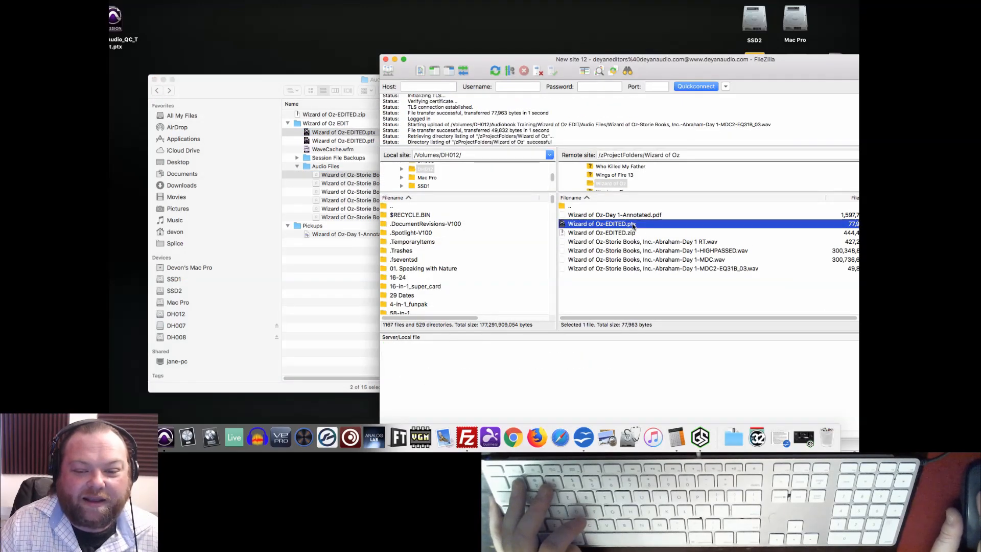
pyautogui.click(711, 276)
pyautogui.click(709, 270)
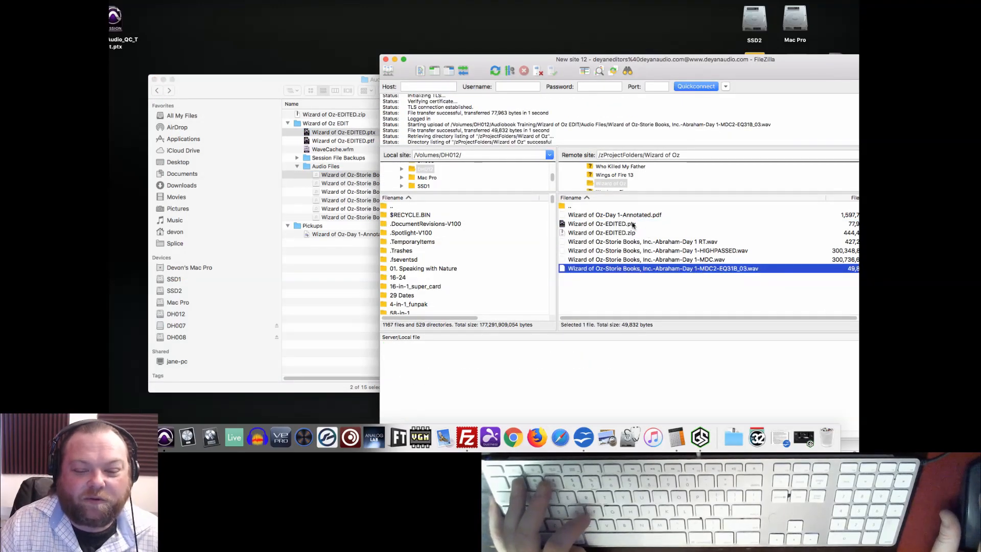
pyautogui.keyDown('super'); pyautogui.click(629, 224); pyautogui.keyUp('super')
pyautogui.rightClick(629, 224)
pyautogui.click(675, 293)
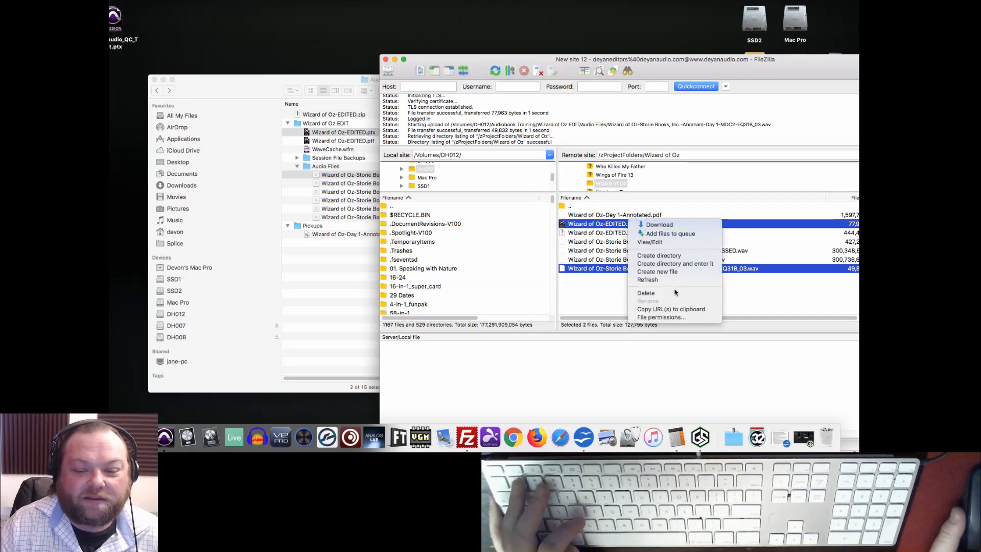
pyautogui.click(556, 139)
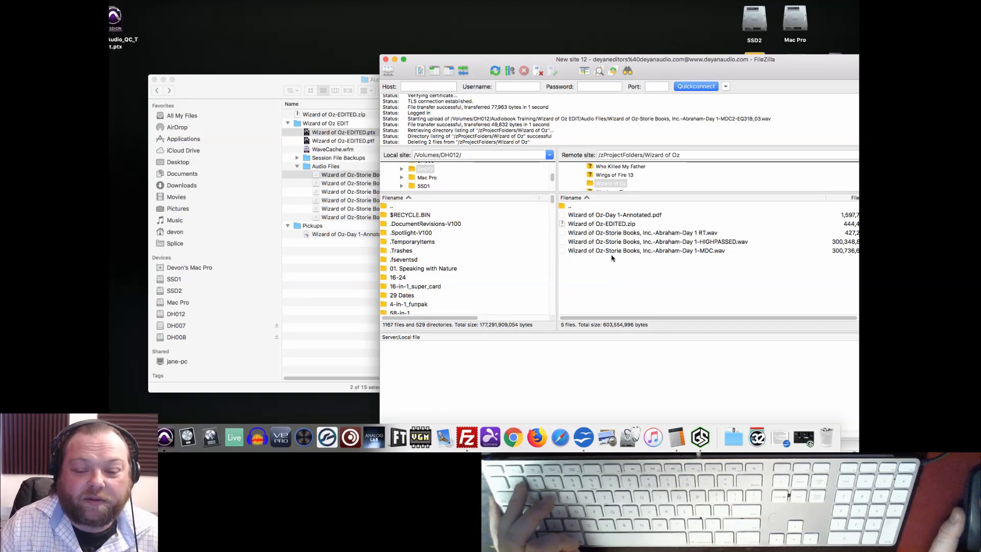
# Step: Create a directory named EDITED in the remote Wizard of Oz folder and open it
pyautogui.click(620, 223)
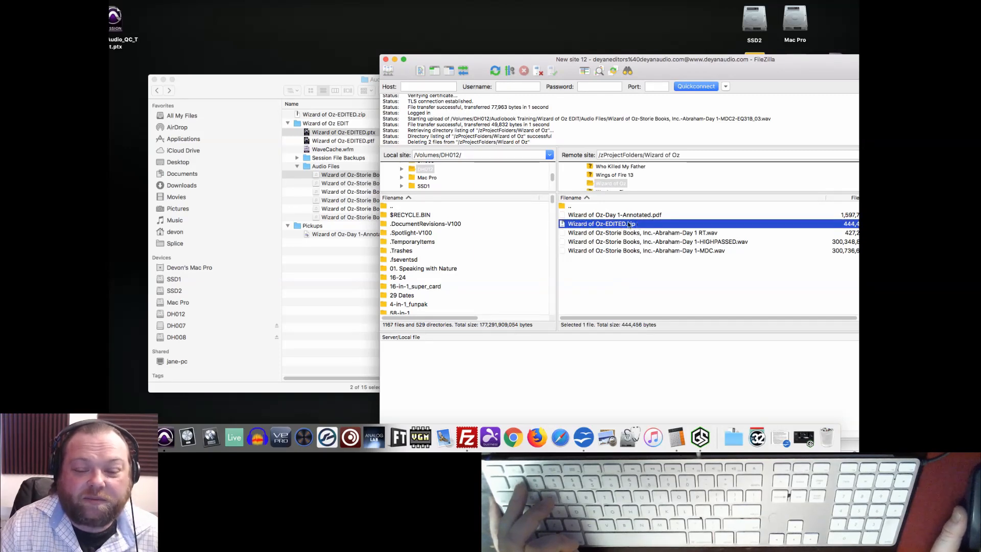
pyautogui.rightClick(605, 293)
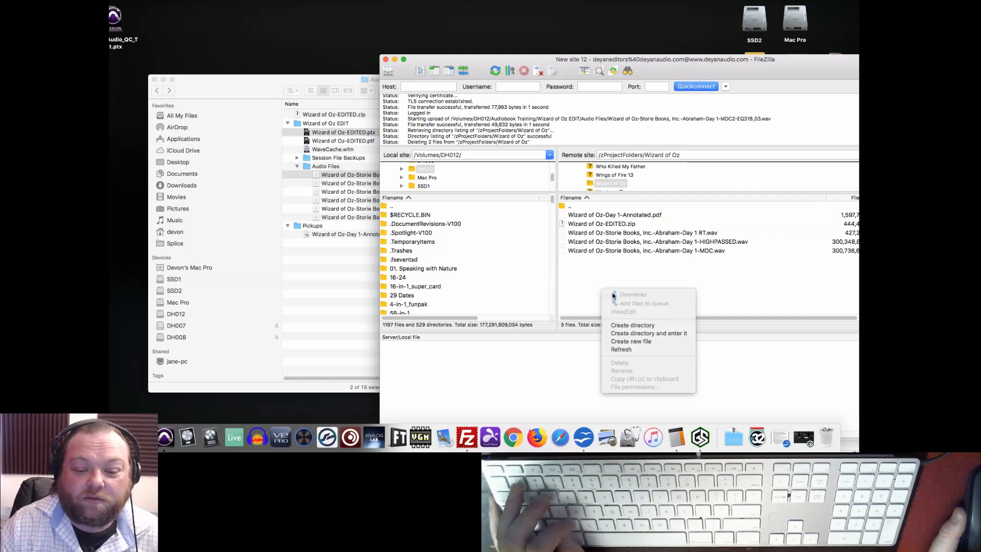
pyautogui.click(633, 326)
pyautogui.write('EDITED')
pyautogui.press('Return')
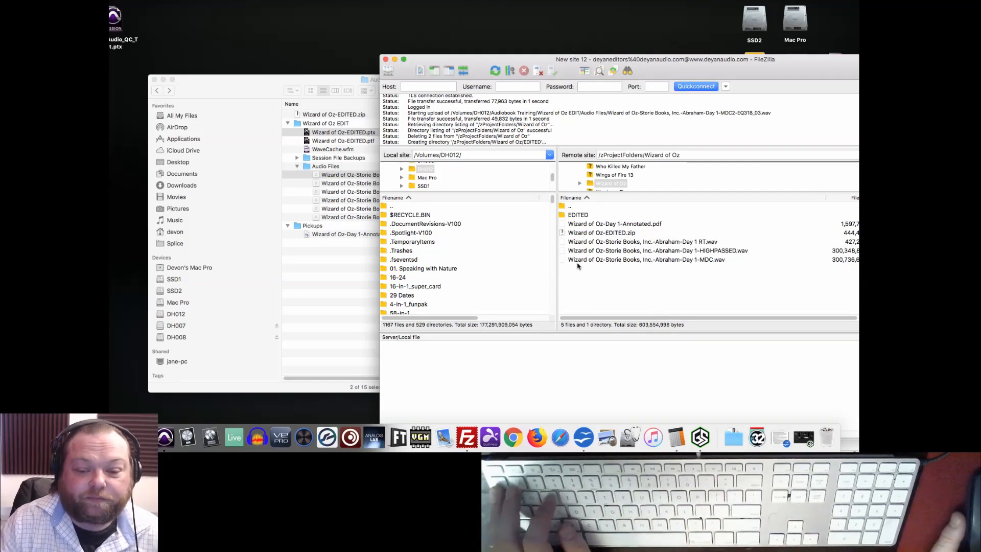
pyautogui.doubleClick(577, 217)
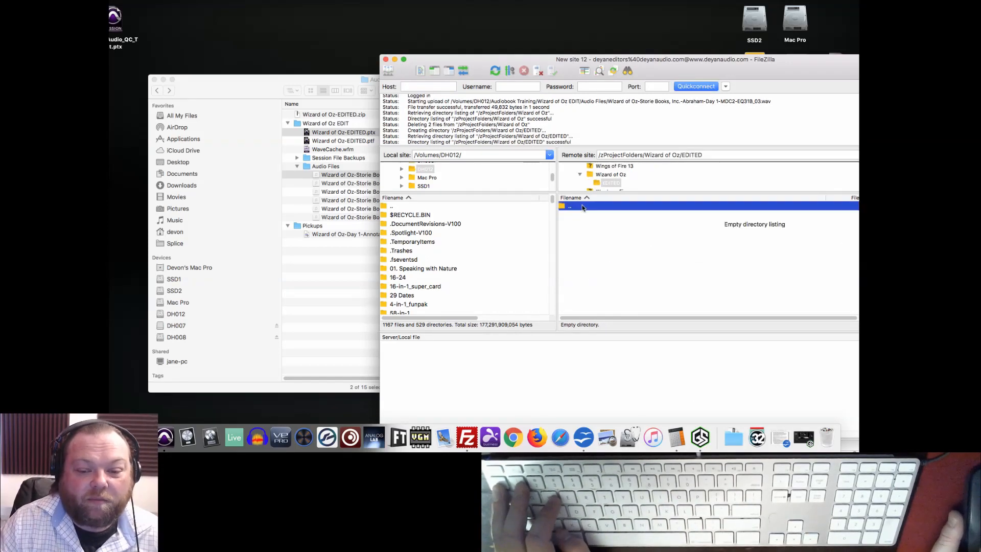
# Step: Return to the remote Wizard of Oz folder and delete the EDITED directory
pyautogui.doubleClick(569, 206)
pyautogui.rightClick(587, 215)
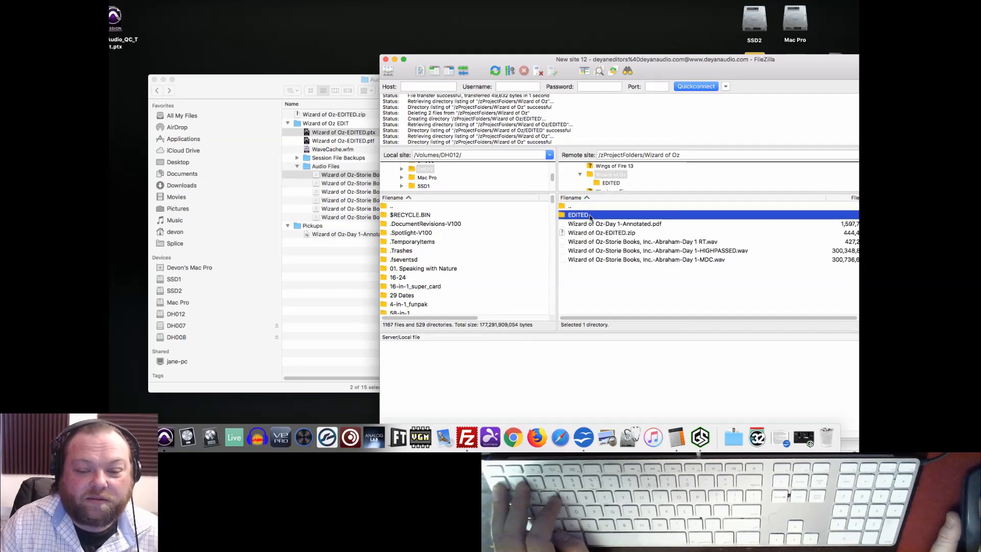
pyautogui.click(629, 293)
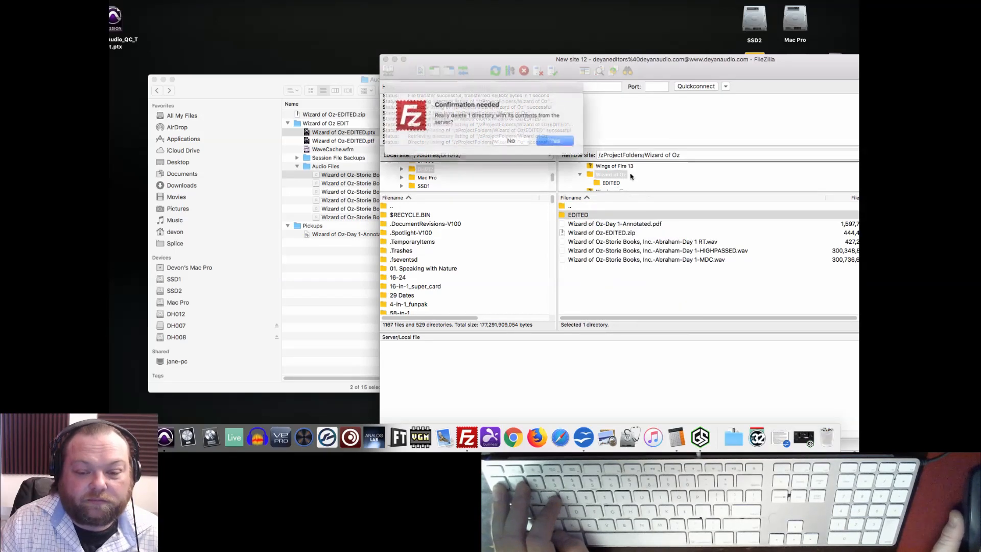
pyautogui.click(551, 140)
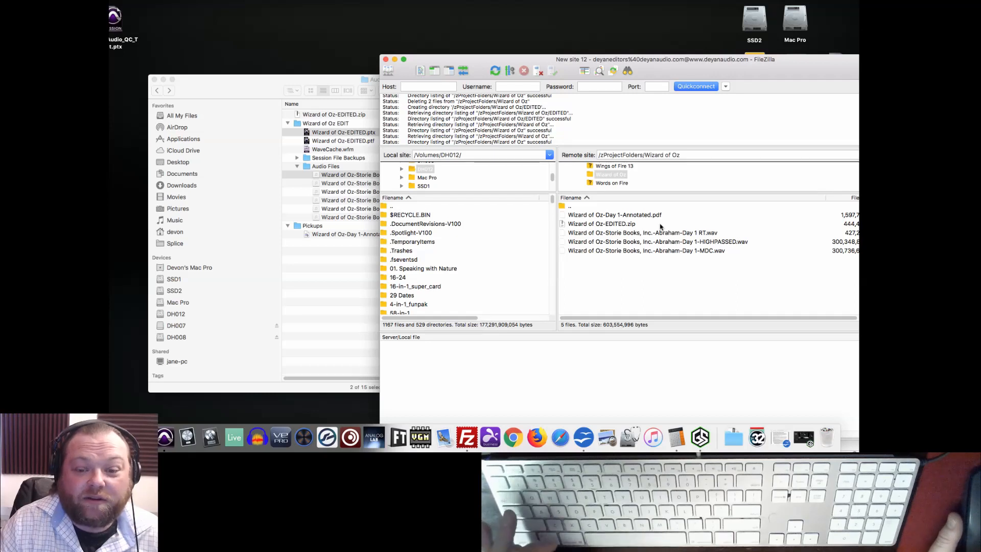
pyautogui.click(622, 226)
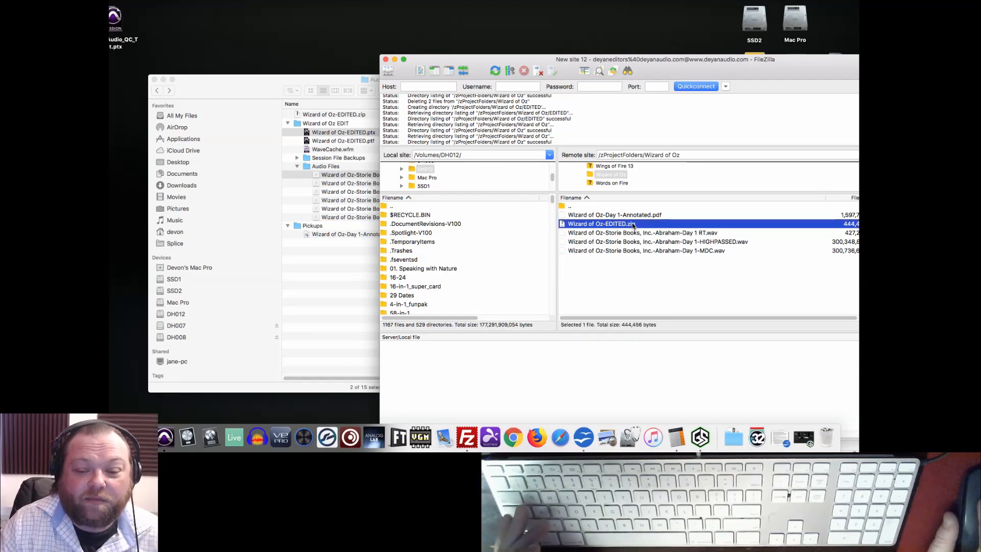
pyautogui.doubleClick(593, 59)
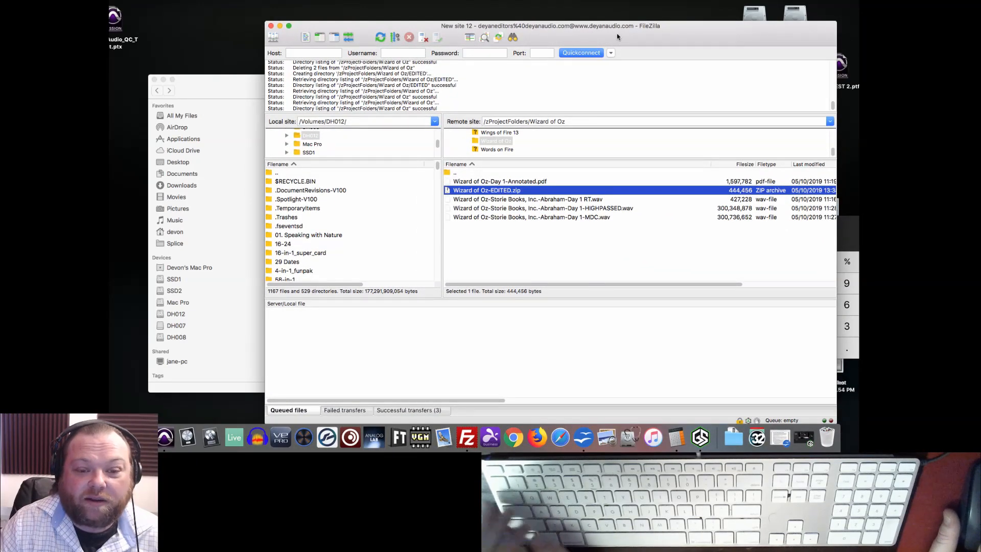
pyautogui.doubleClick(617, 37)
# Step: Open the Wizard of Oz-EDITED.ptx session in Pro Tools and select all clips to read the total edited length
pyautogui.click(482, 79)
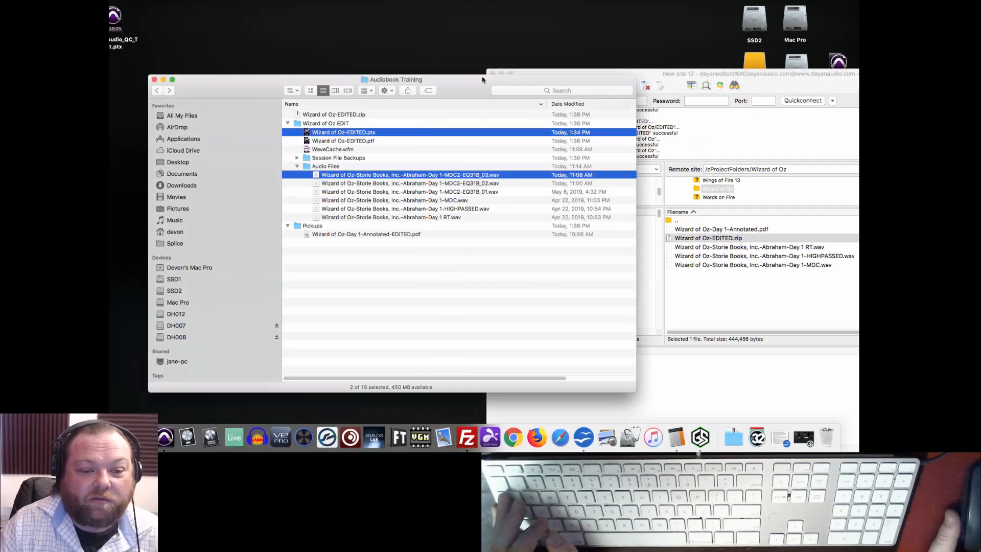
pyautogui.click(375, 297)
pyautogui.doubleClick(402, 133)
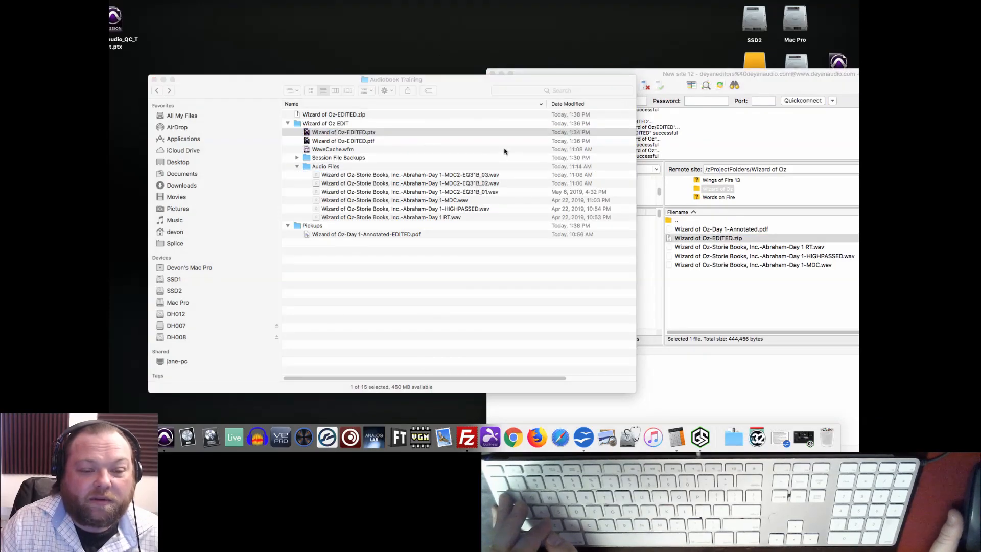
pyautogui.press('super+a')
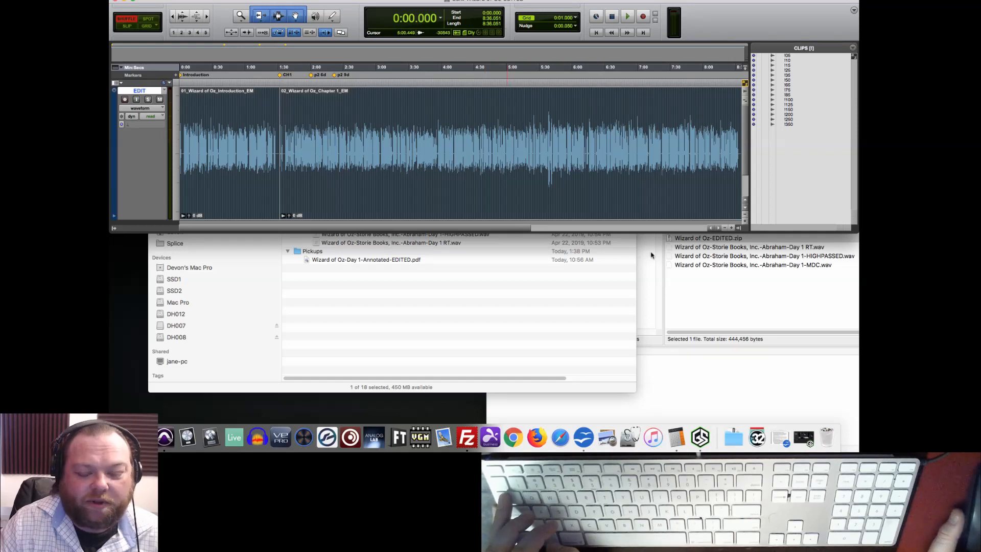
# Step: Open Calculator and divide 36 by 60 to convert the seconds of the session length into decimal minutes
pyautogui.click(678, 438)
pyautogui.moveTo(826, 220); pyautogui.dragTo(600, 170)
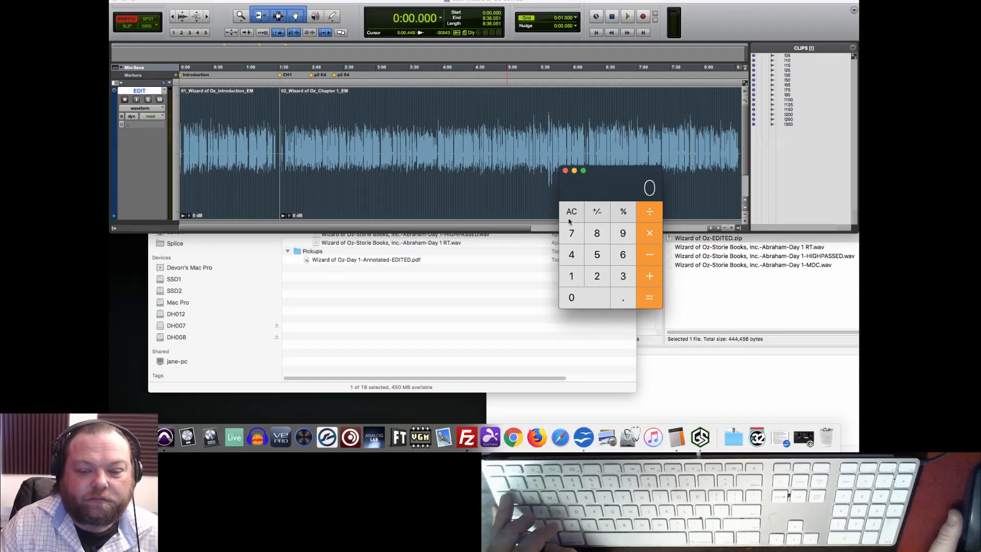
pyautogui.click(579, 211)
pyautogui.write('36/60')
pyautogui.press('Return')
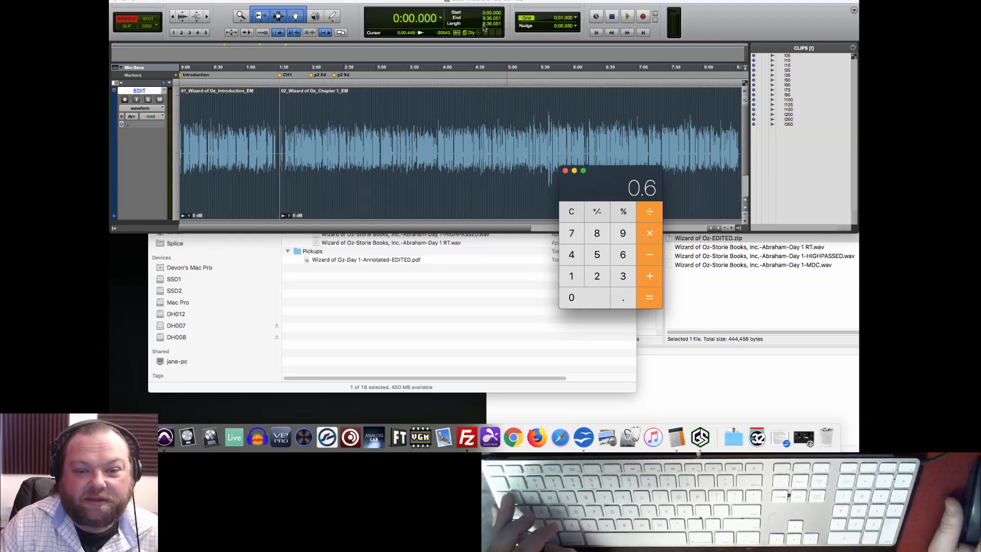
# Step: Divide 8.6 minutes by 60 to get hours, multiply the result by 40, and close Calculator
pyautogui.click(573, 220)
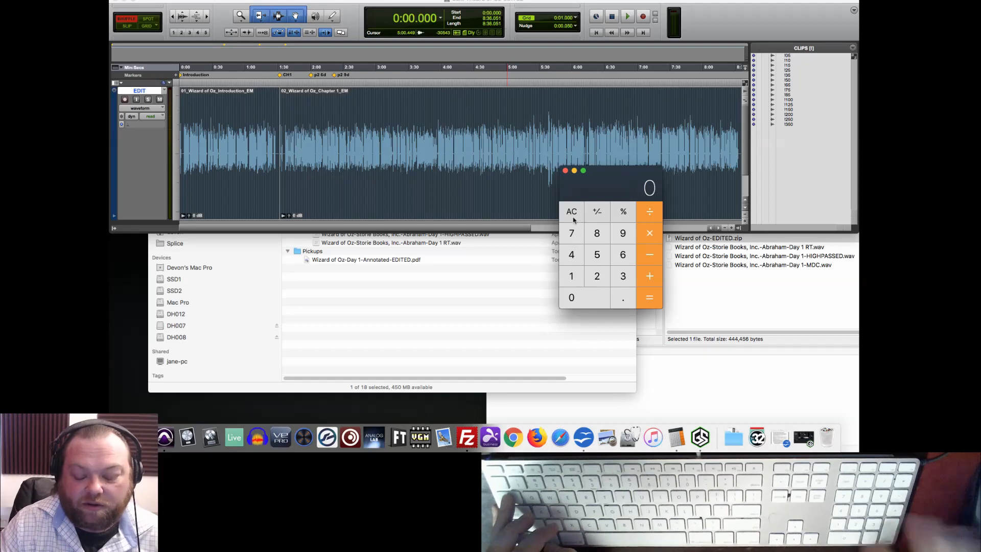
pyautogui.write('8.6*60')
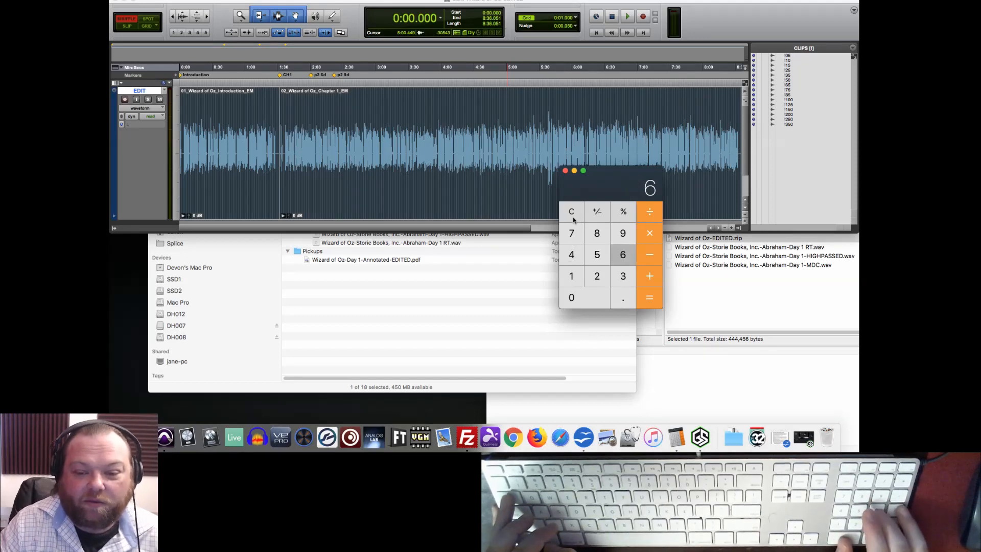
pyautogui.press('Return')
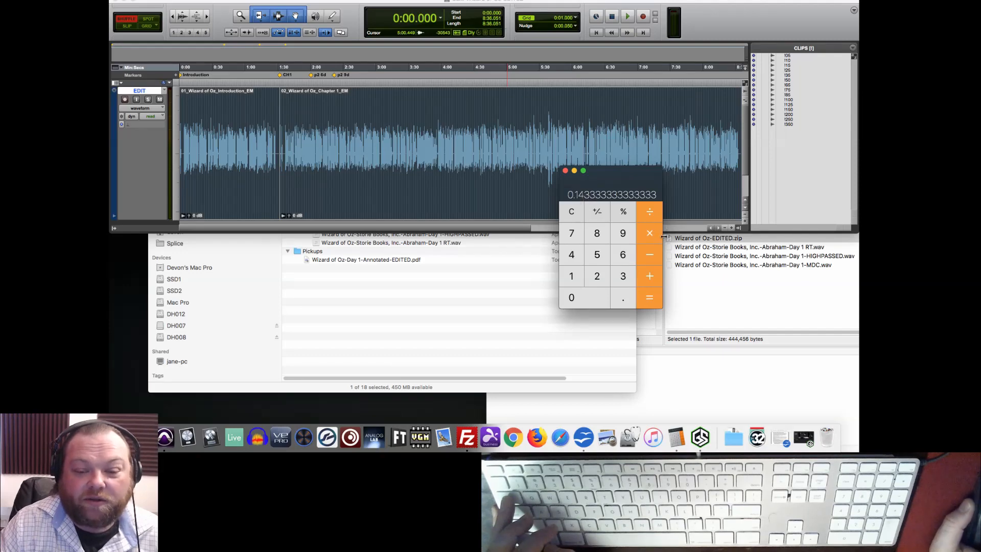
pyautogui.click(572, 254)
pyautogui.click(572, 297)
pyautogui.click(655, 306)
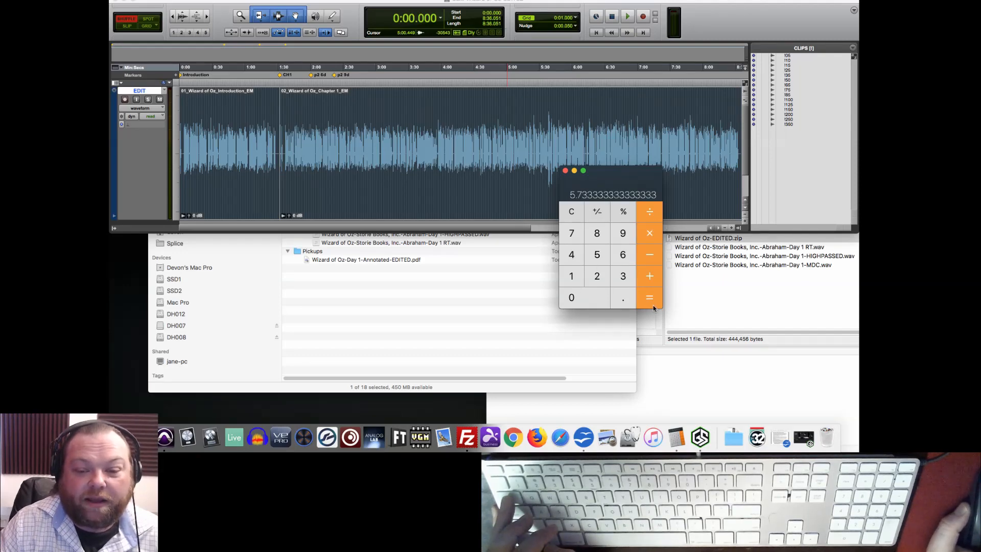
pyautogui.click(565, 171)
pyautogui.click(486, 308)
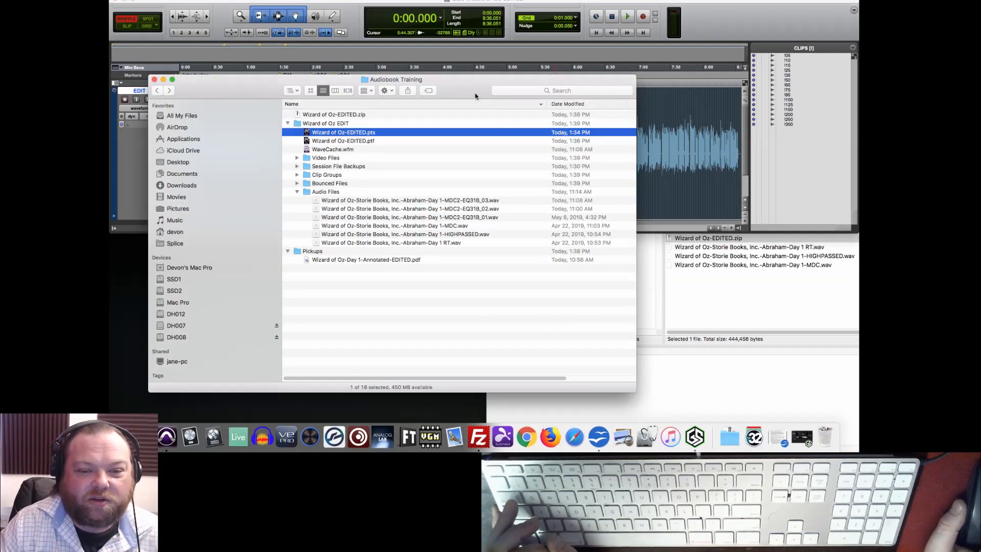
pyautogui.moveTo(473, 93); pyautogui.dragTo(482, 117)
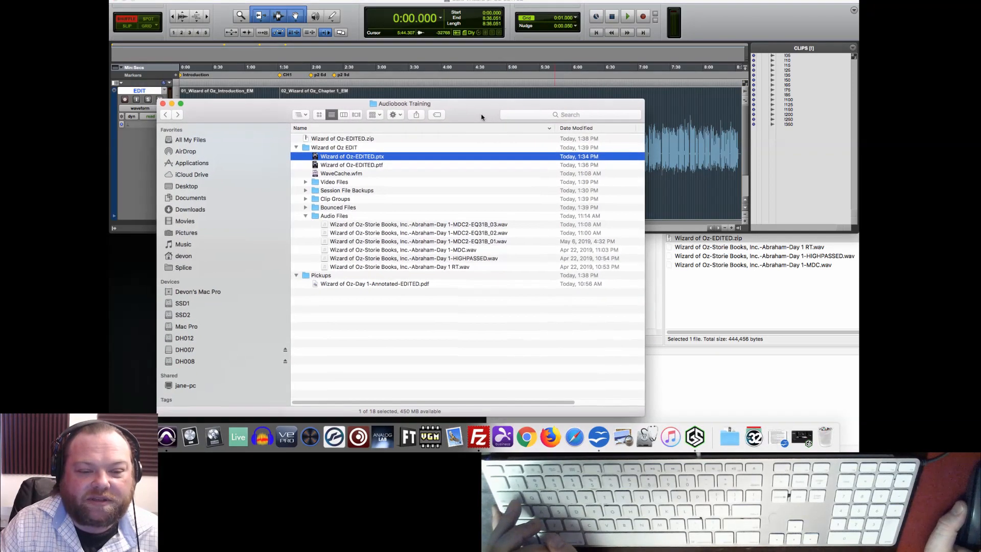
# Step: Switch back to the Pro Tools session, return the edit cursor to 0:00.000 and zoom in on the start of the Introduction clip
pyautogui.click(730, 19)
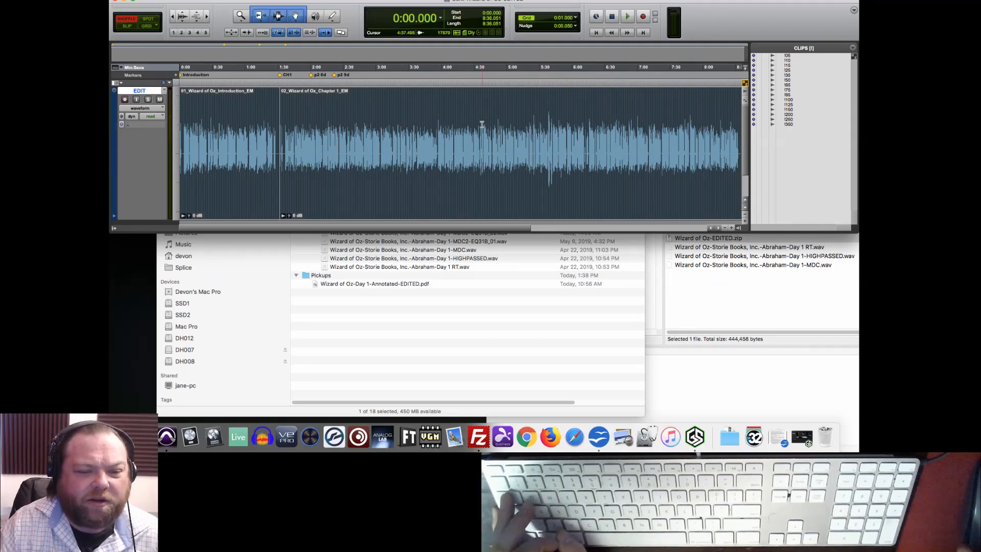
pyautogui.click(434, 130)
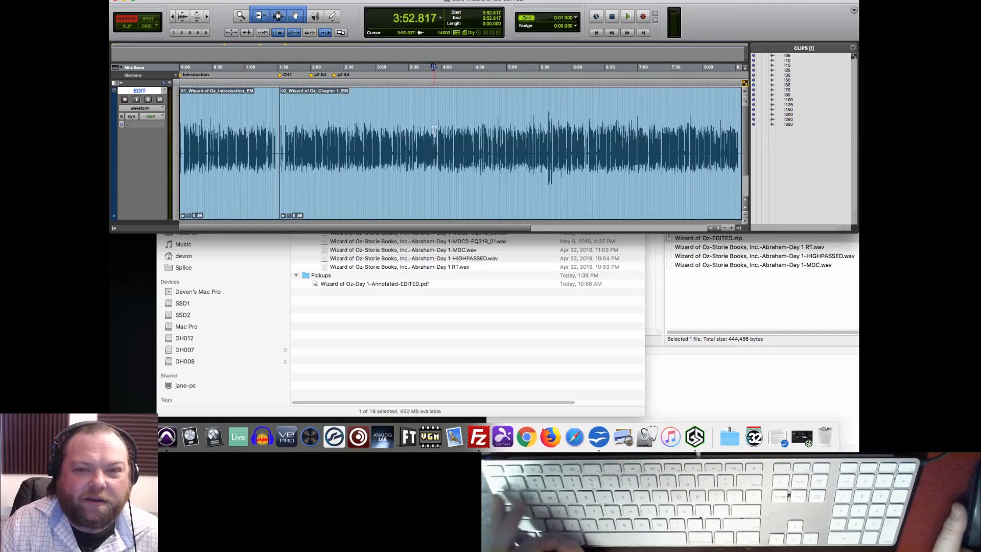
pyautogui.hotkey('alt', 'Tab')
pyautogui.press('1')
pyautogui.press('Return')
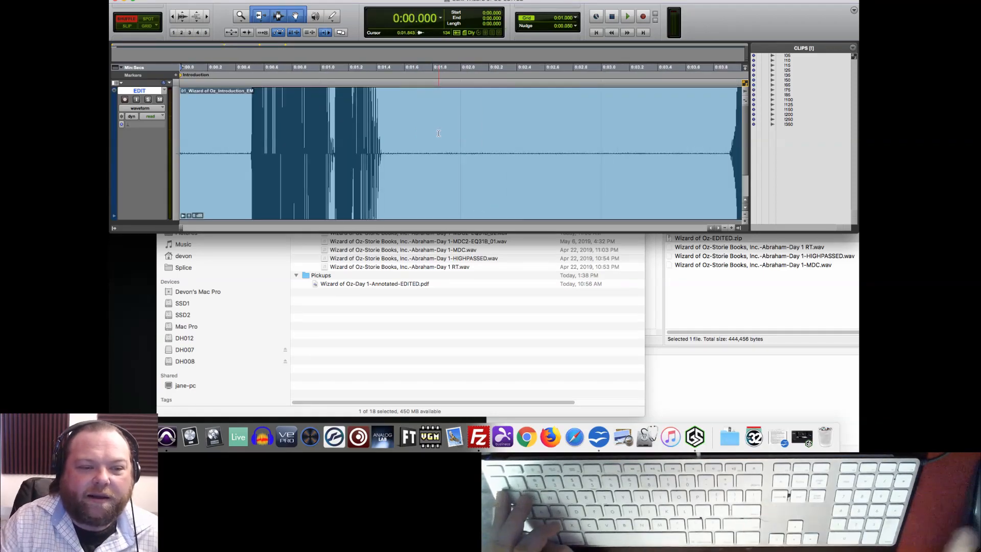